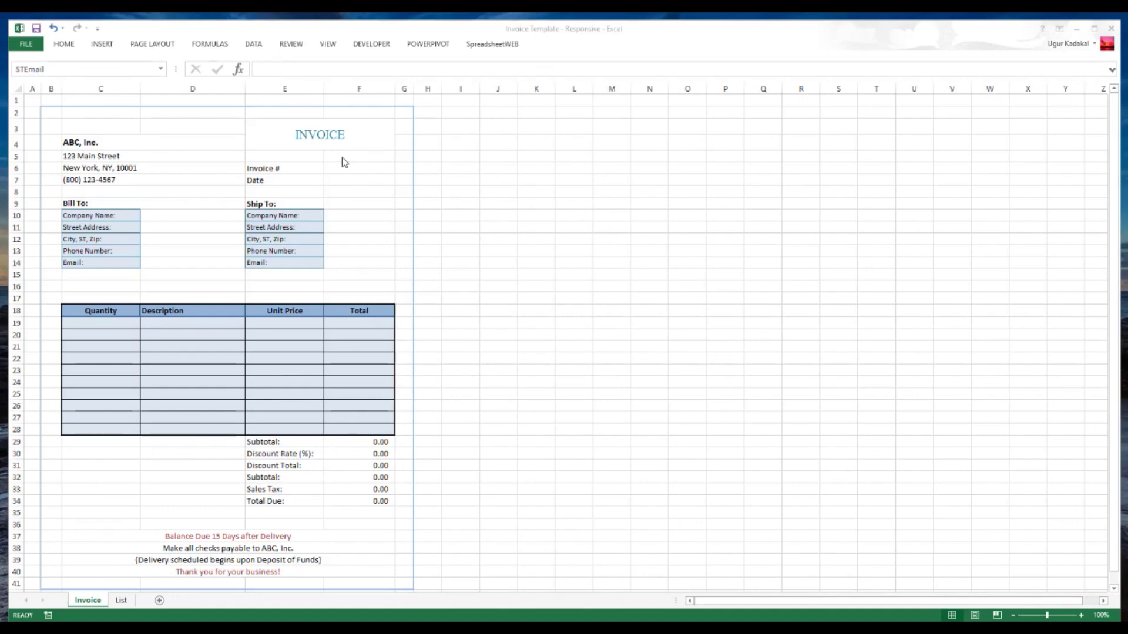
Step: Examine the line-item cells on the Invoice sheet and the price list, discount rates and sales tax rate on the List sheet
click(122, 320)
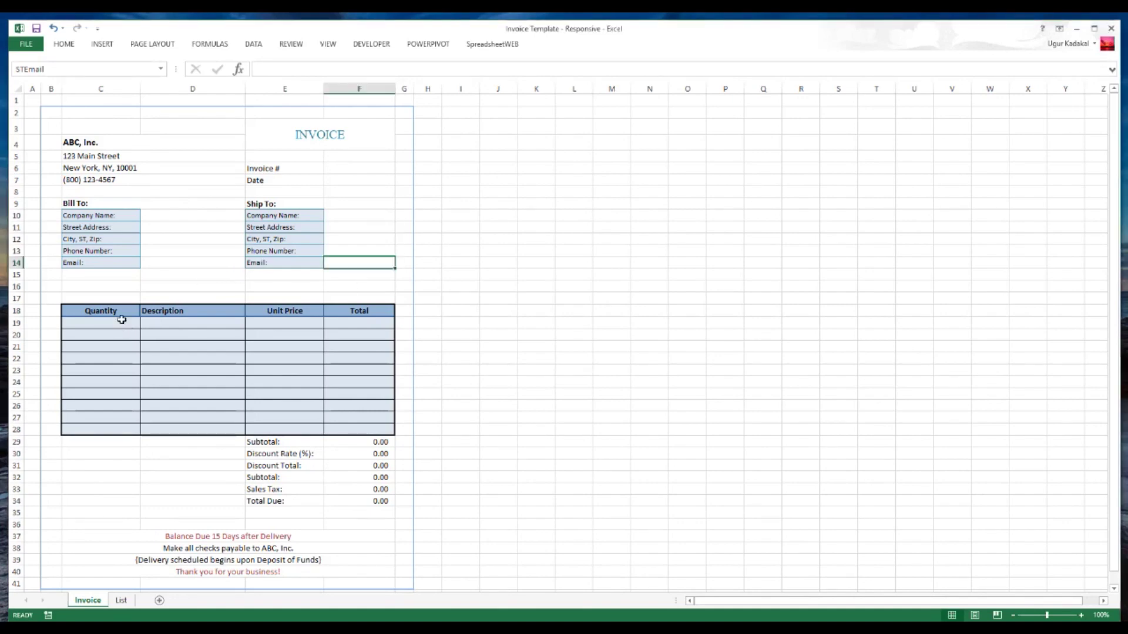
click(191, 321)
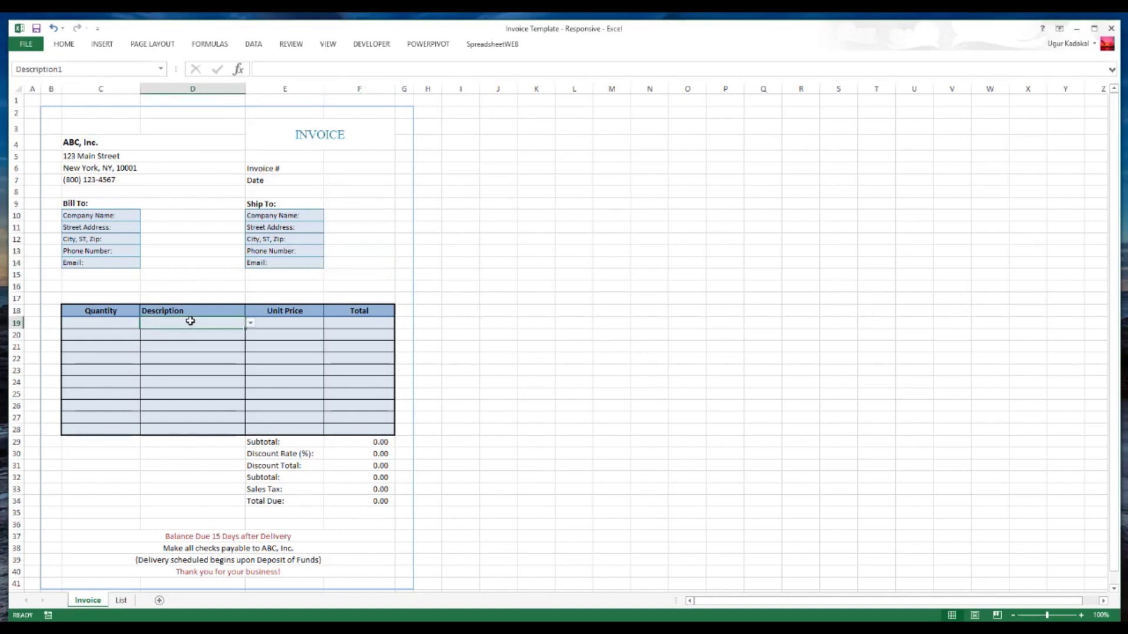
click(126, 600)
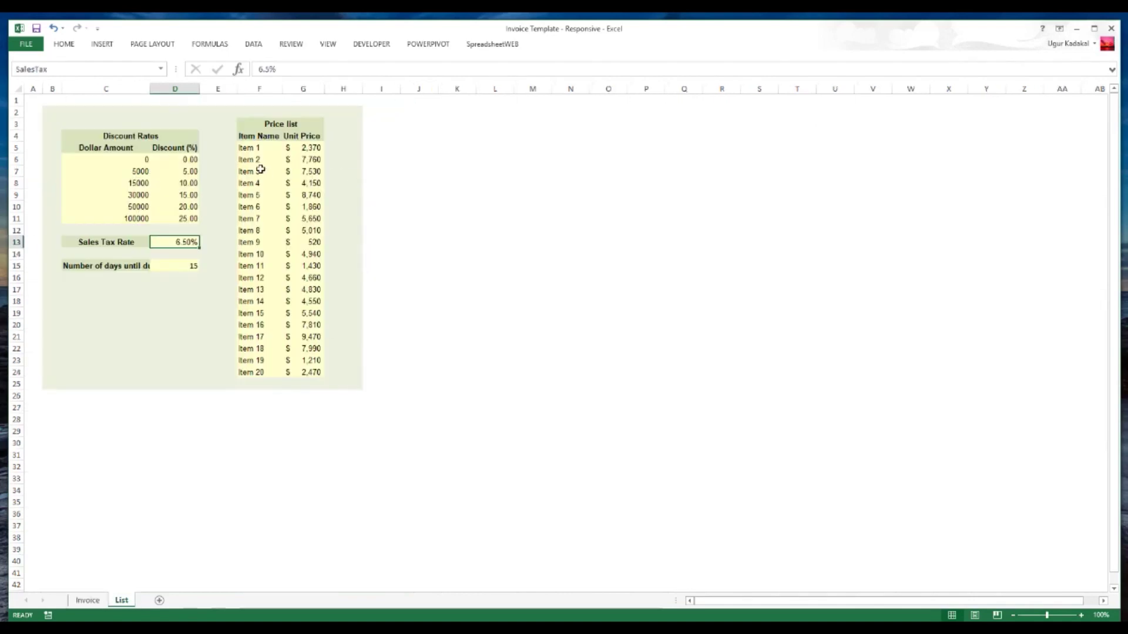
drag(264, 150, 314, 374)
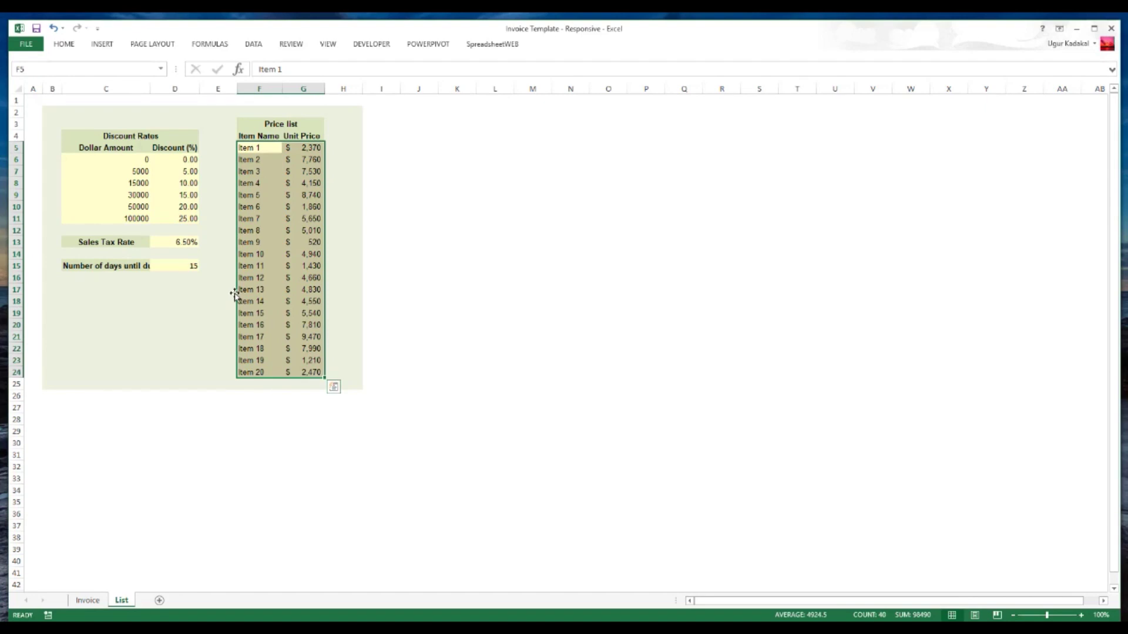
drag(133, 160, 185, 220)
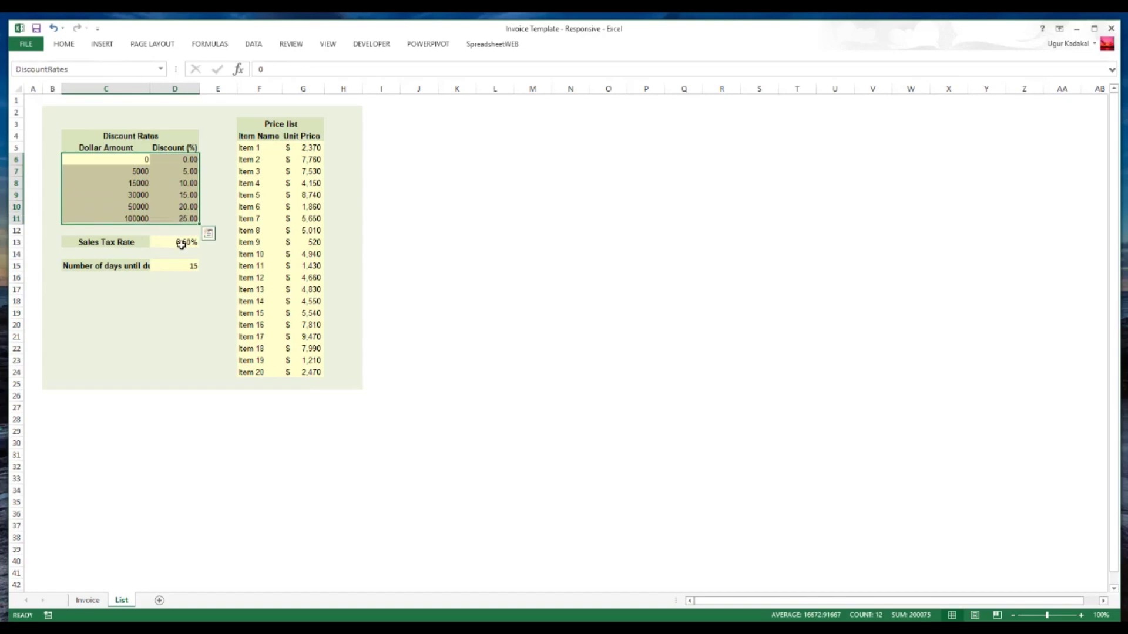
click(180, 243)
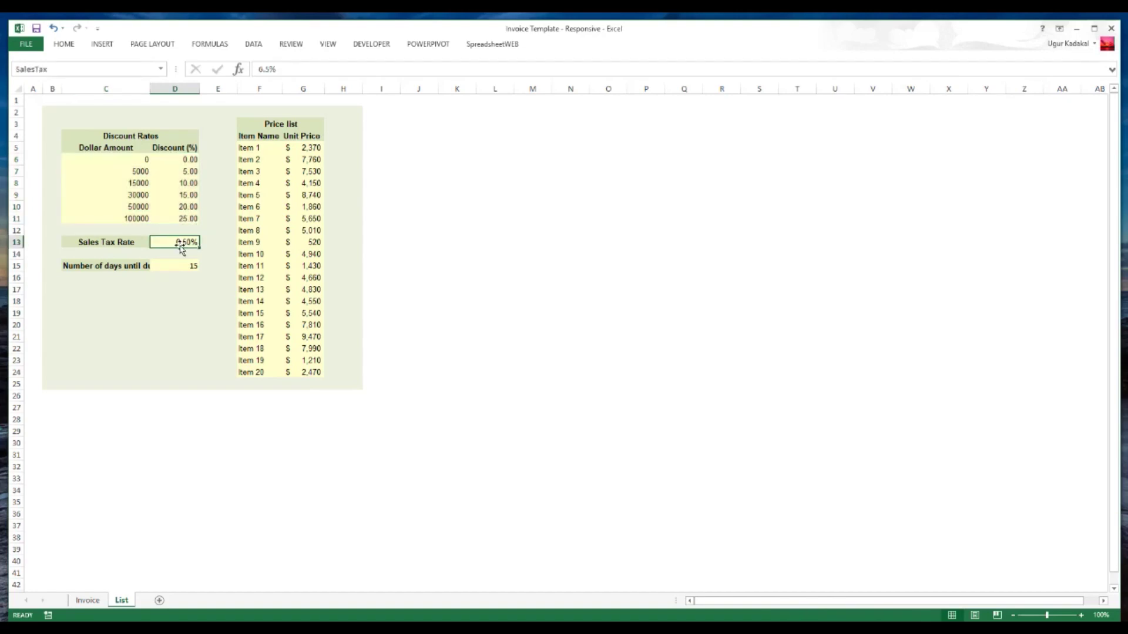
Step: On the Invoice sheet, enter quantity 5 and choose Item 5 as the description in the first line item
click(90, 599)
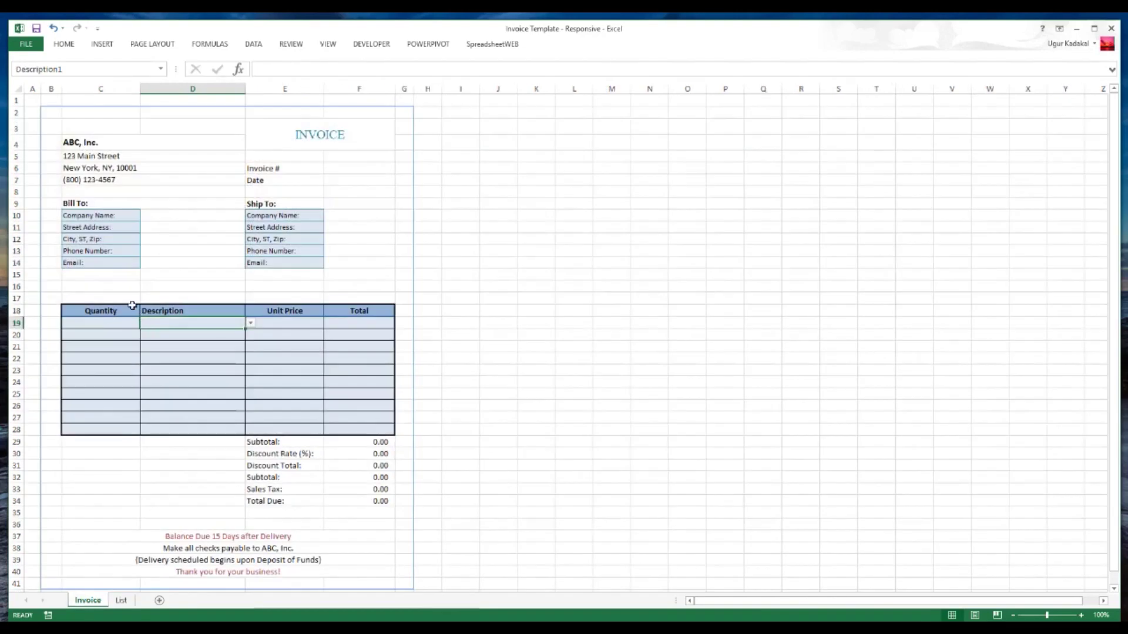
click(107, 322)
text(5)
key(Tab)
click(251, 323)
click(196, 364)
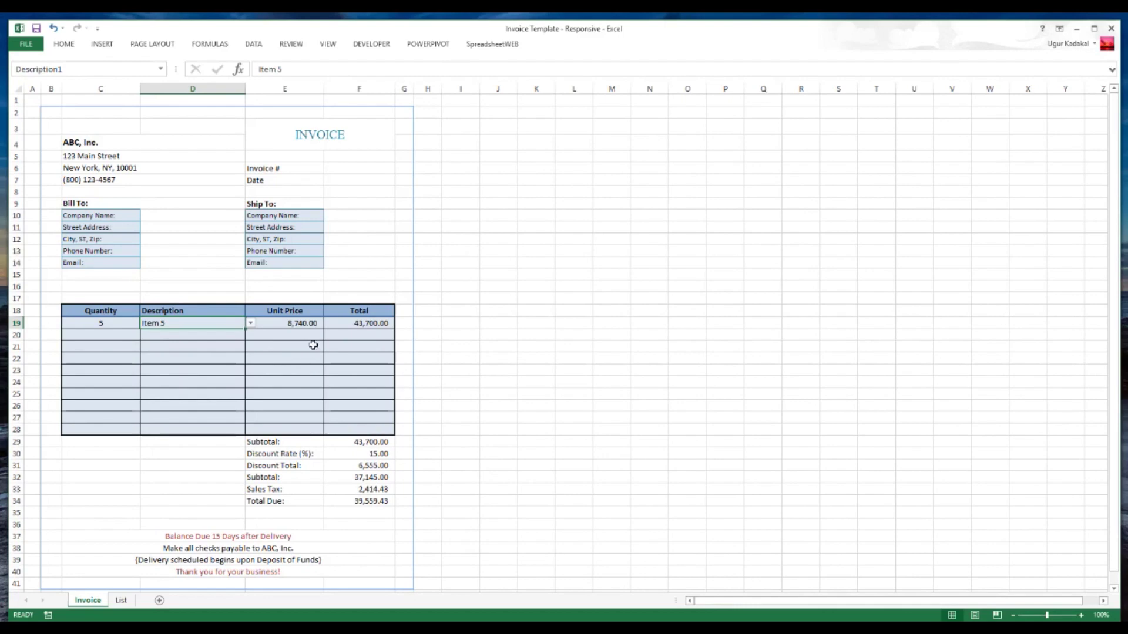
Step: Examine the formulas behind the invoice's summary cells, from Subtotal and Discount Rate down to Sales Tax and Total Due
click(374, 442)
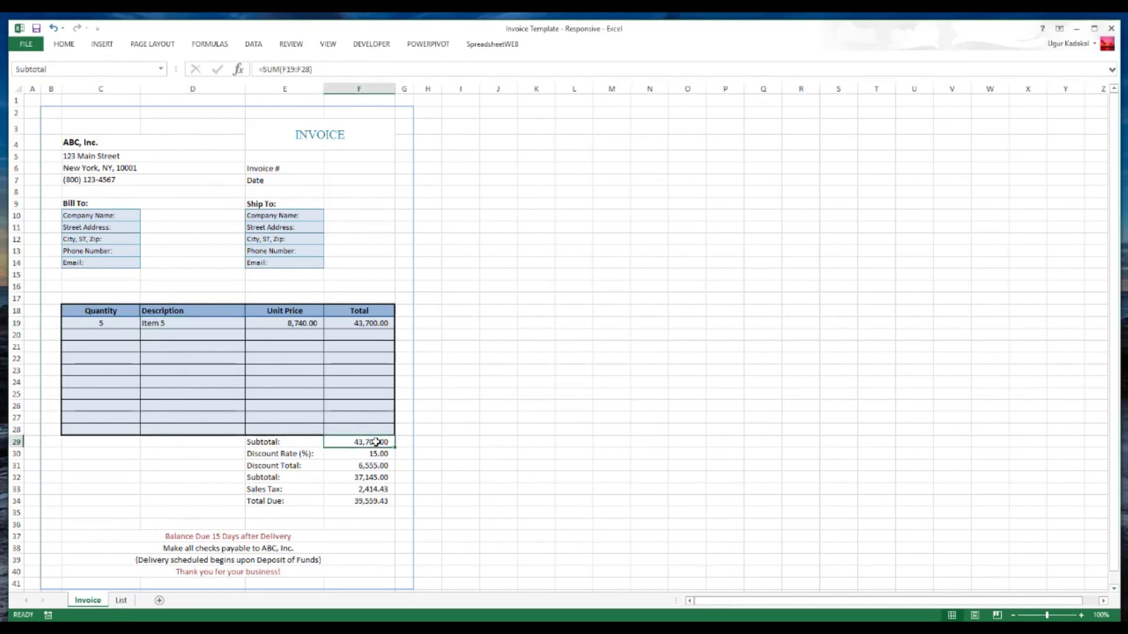
key(Down)
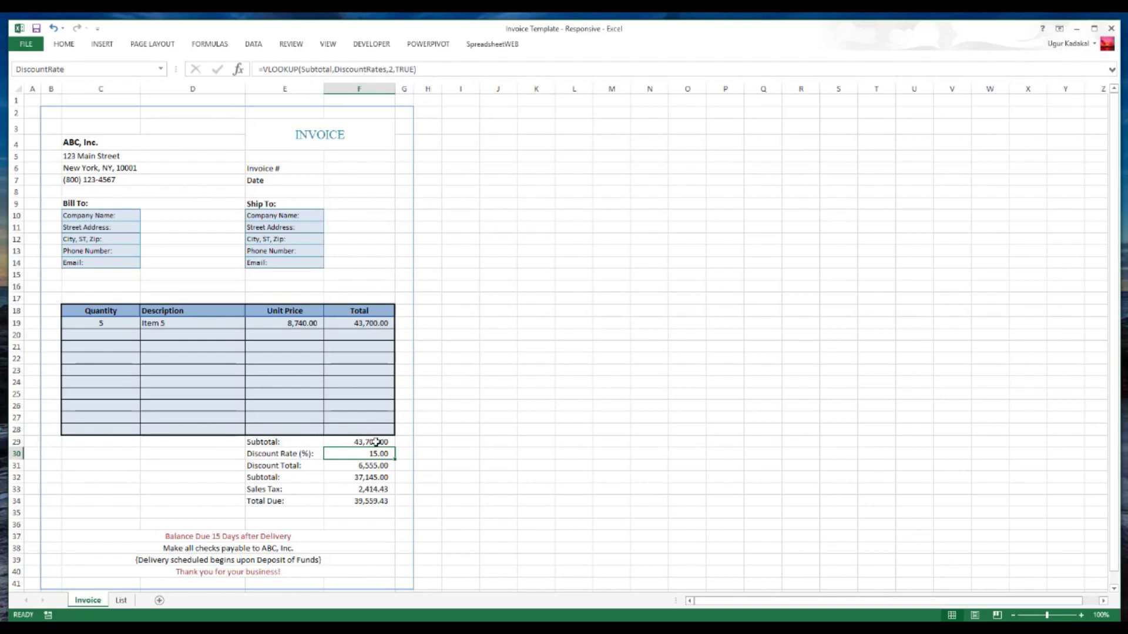
key(Down)
key(Down)
key(Down)
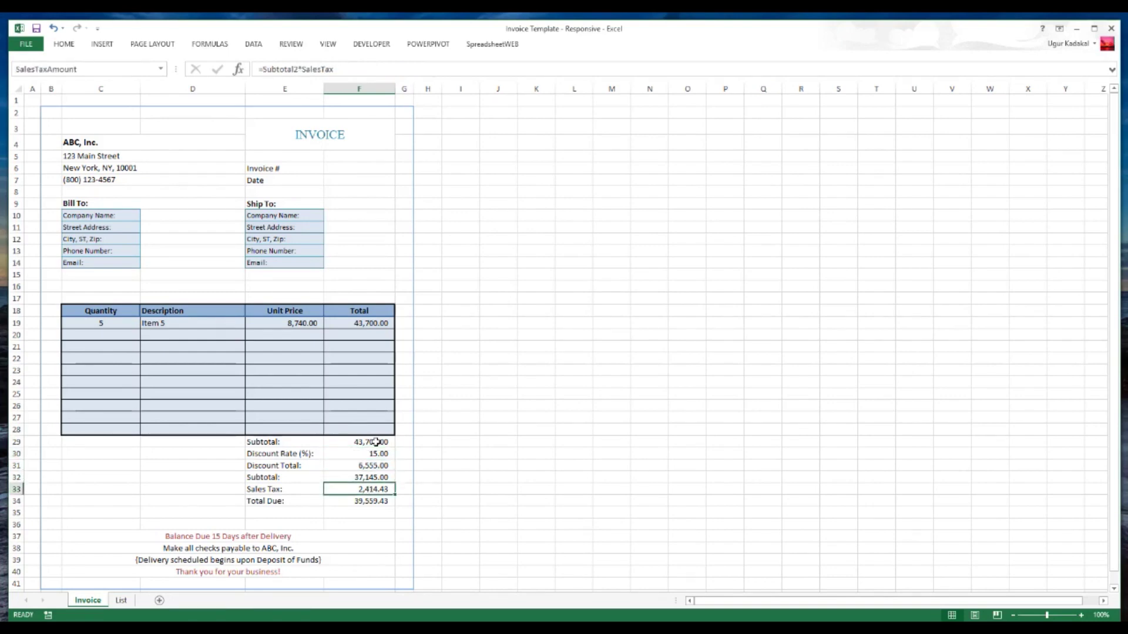
key(Down)
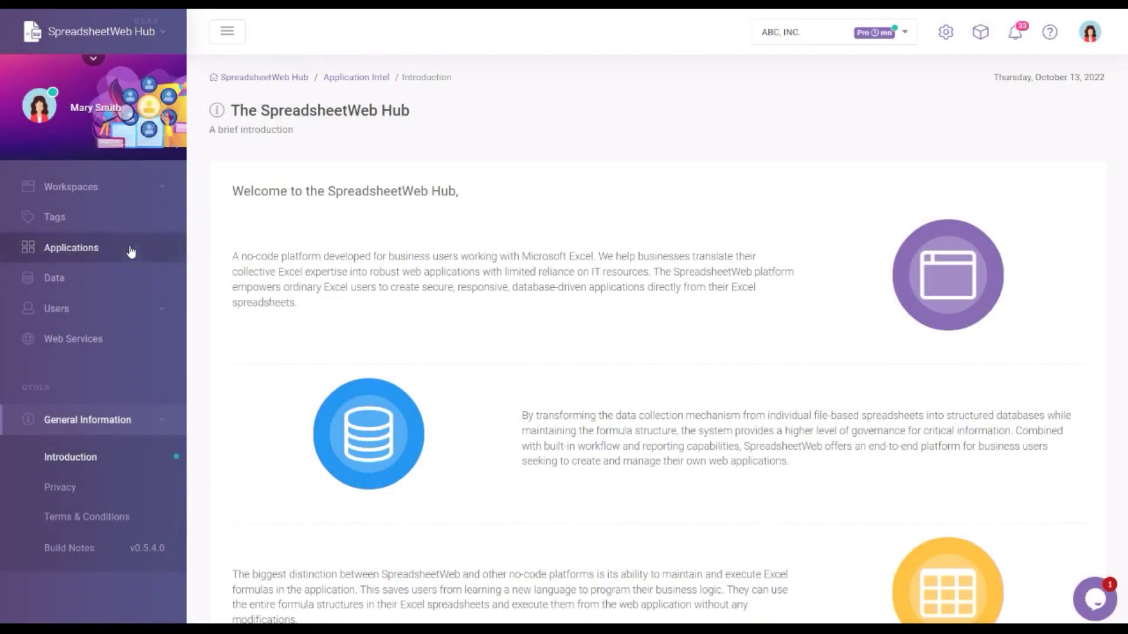
Step: Switch to SpreadsheetWeb Hub and create a new application from the Invoice Template workbook
click(131, 252)
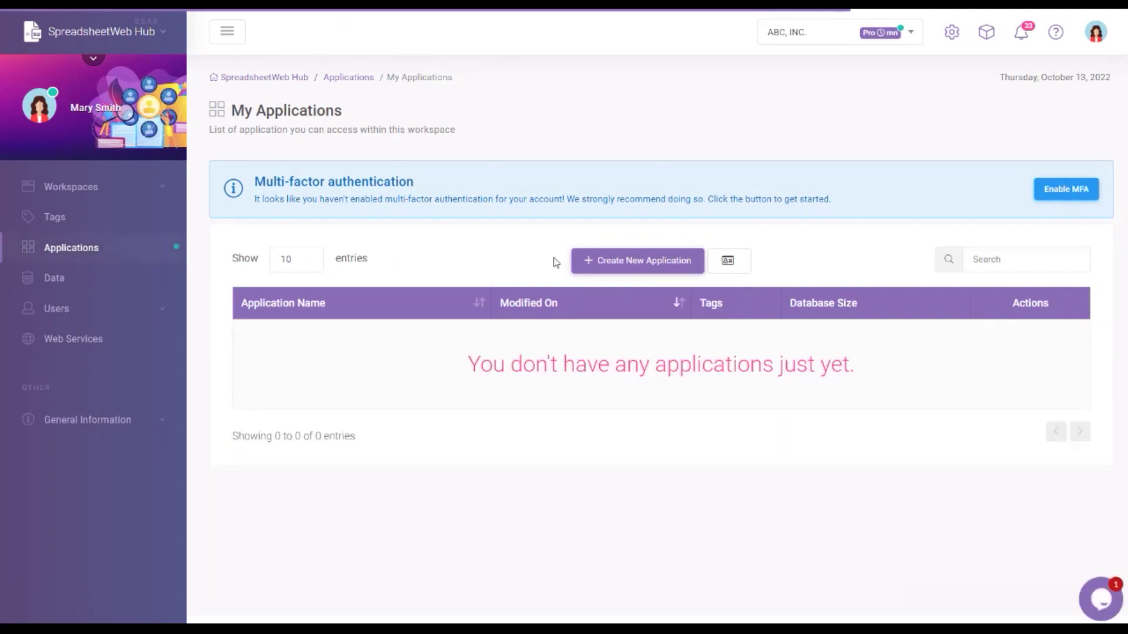
click(628, 265)
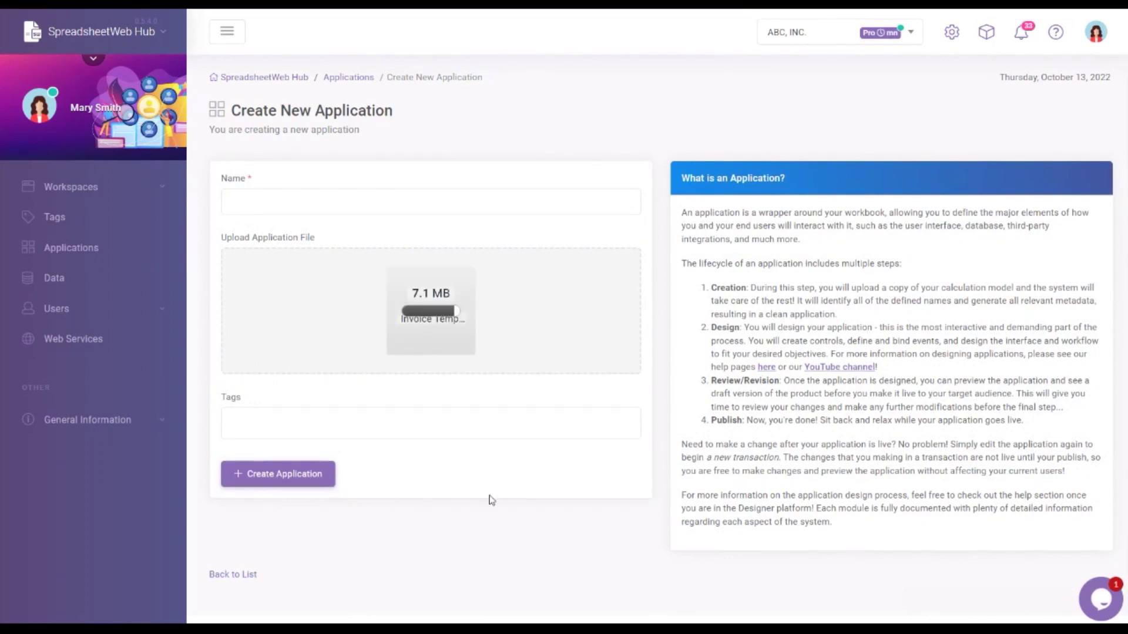
click(283, 474)
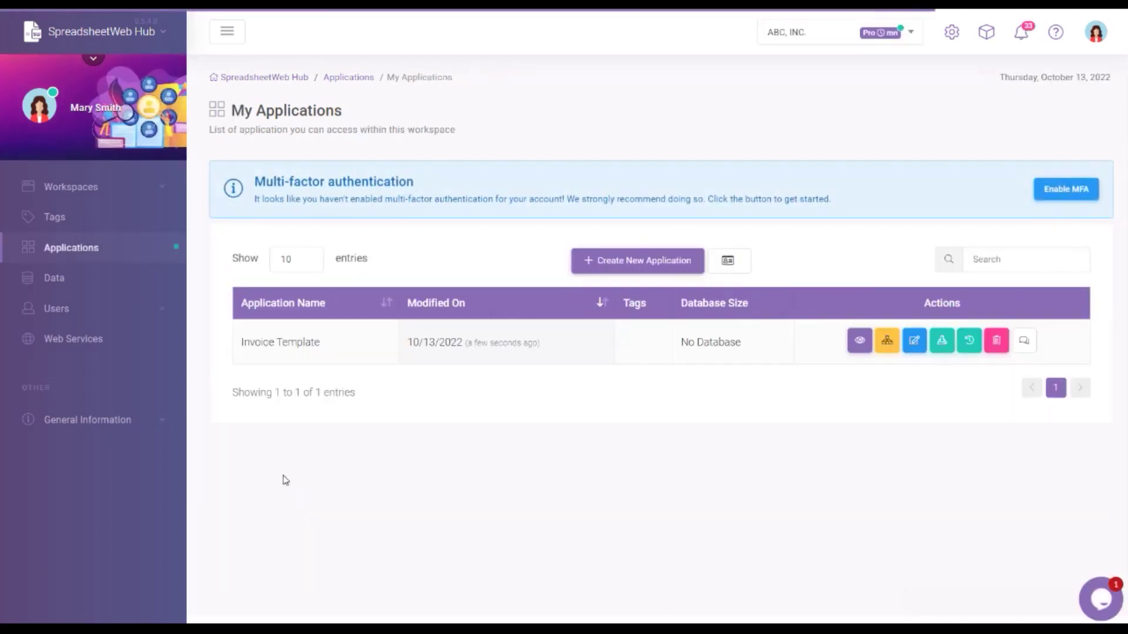
Step: Open the Invoice Template application in the Designer and go to its user interface design
click(887, 344)
click(887, 344)
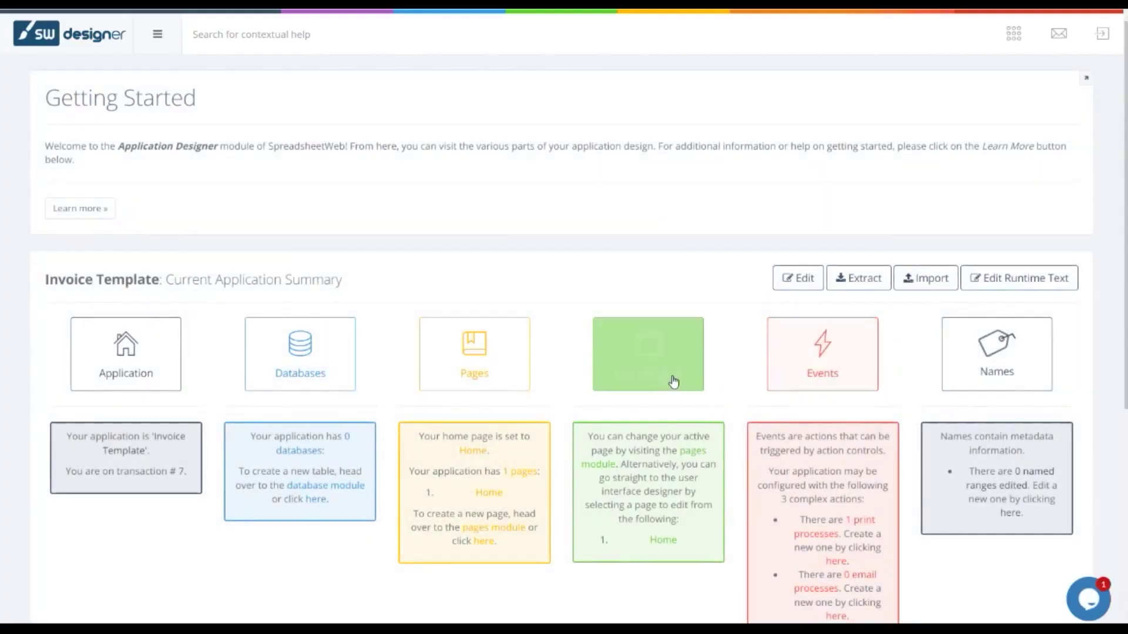
click(669, 380)
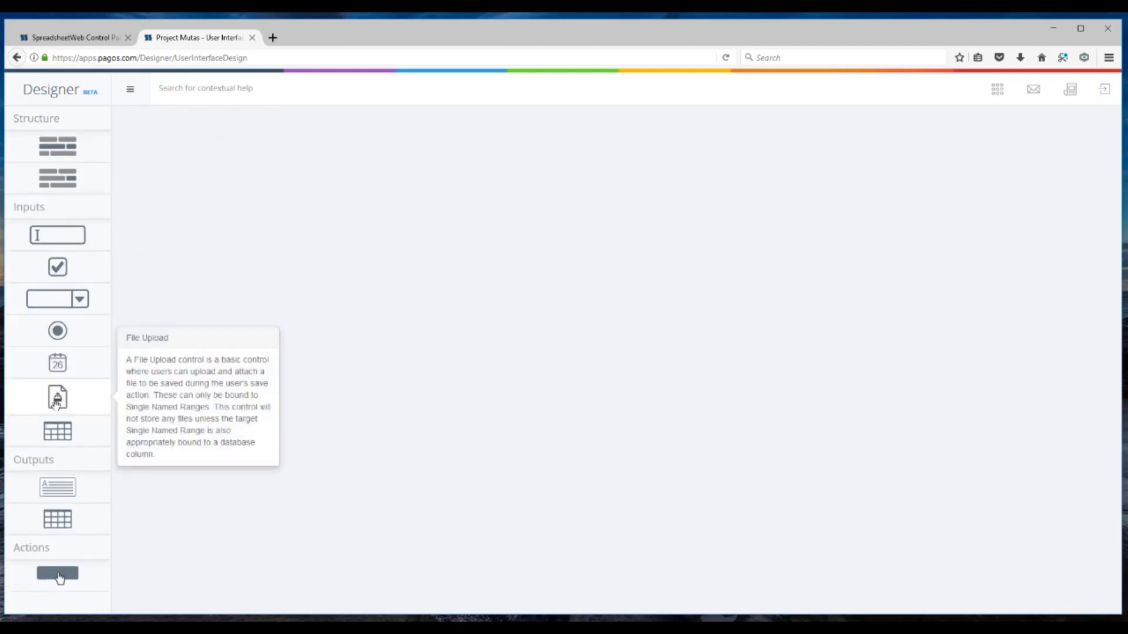
Step: Generate the Home page's controls from the Invoice worksheet
click(1070, 88)
click(1004, 363)
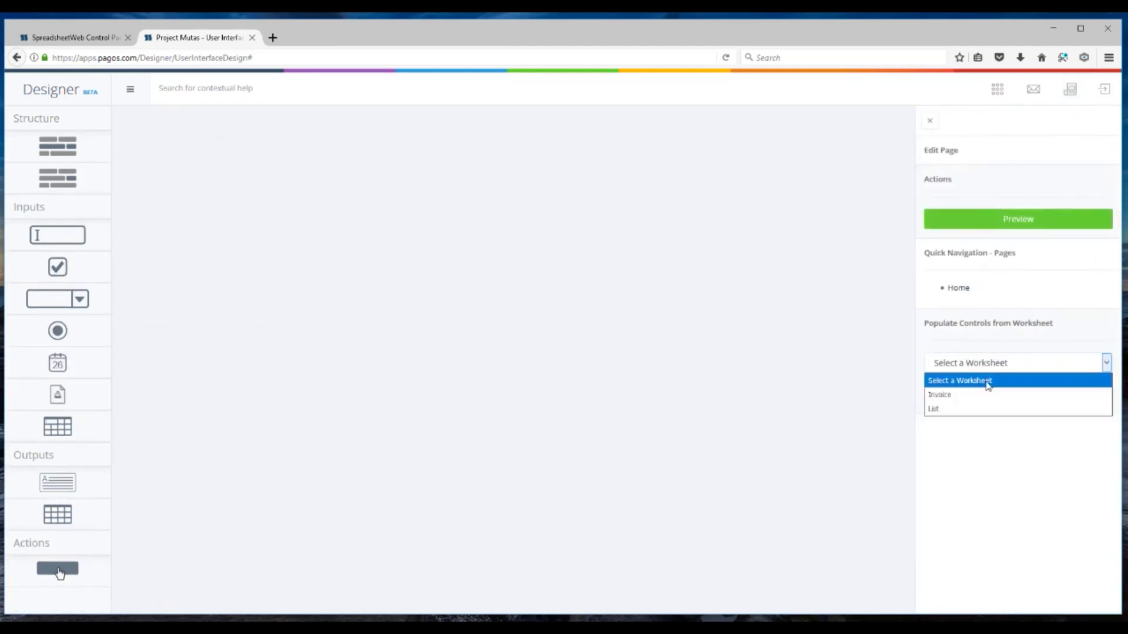
click(999, 395)
click(1013, 394)
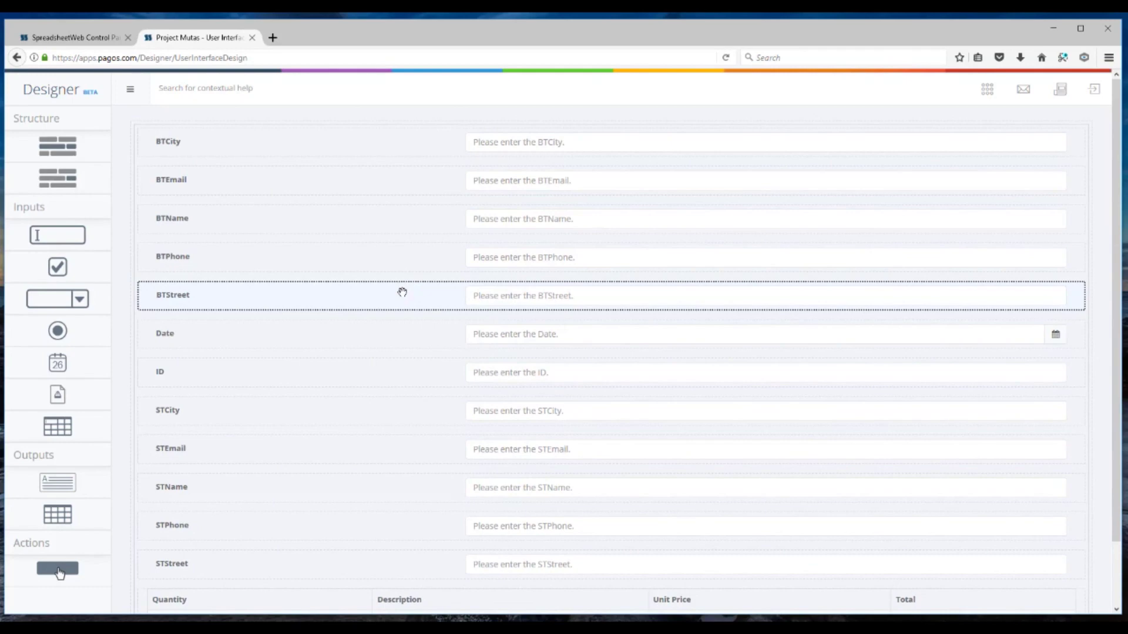
Step: Add a section with a layout of two equal columns above the BTCity field
drag(57, 146, 521, 124)
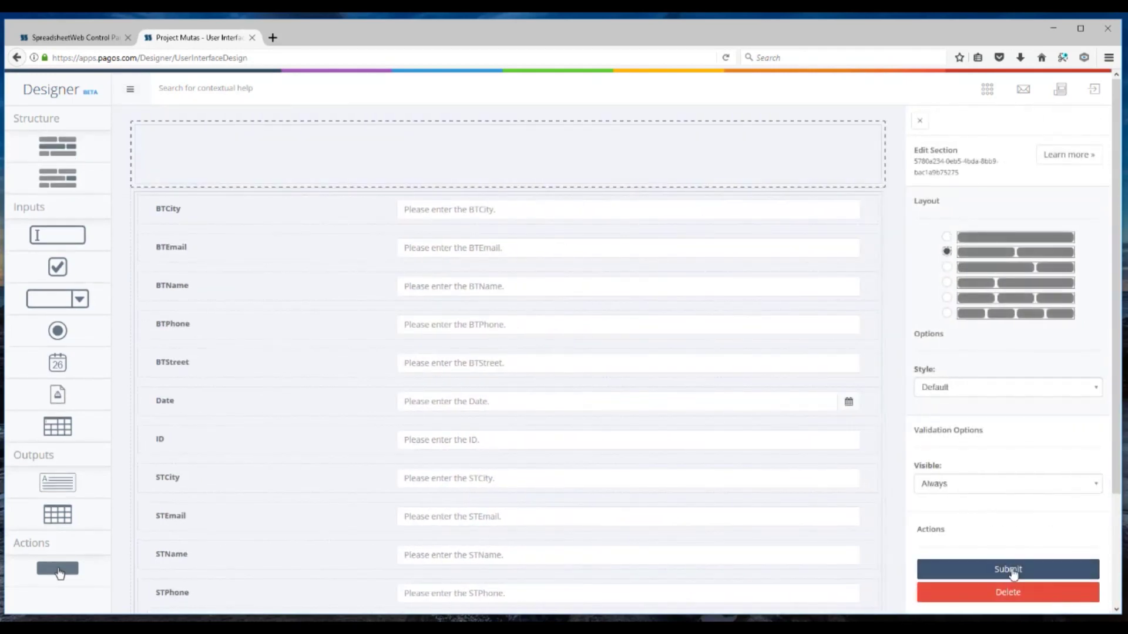
click(1008, 568)
Step: Add a label with the ABC, Inc. name, address and phone to the new section's first column, styled as Header 2
drag(57, 483, 309, 151)
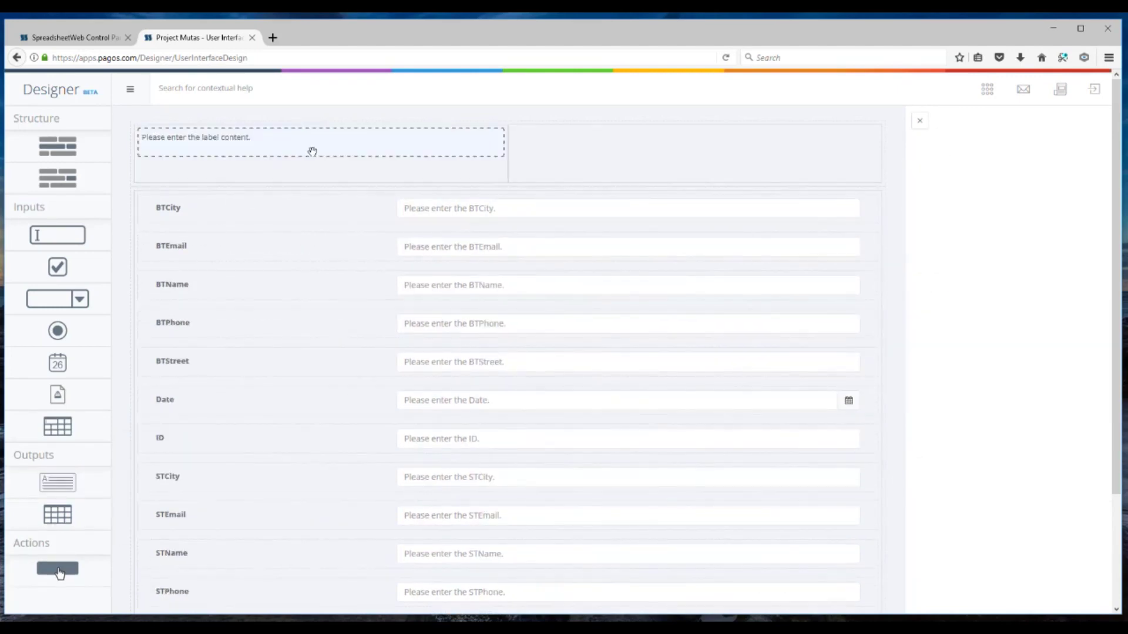
click(1014, 267)
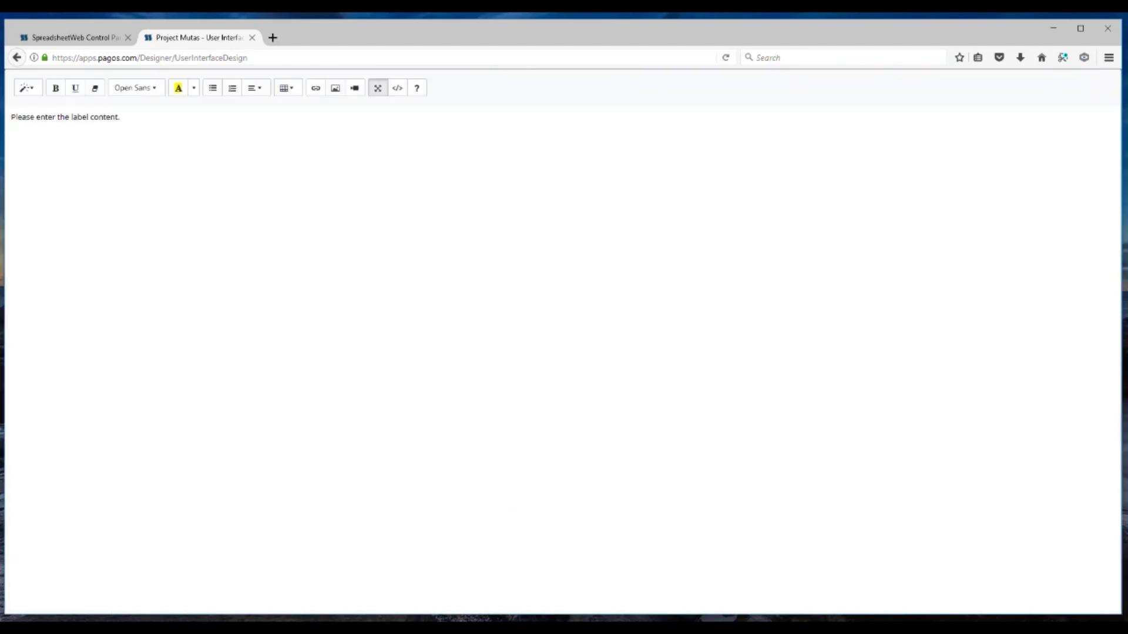
key(ctrl+a)
key(ctrl+v)
key(ctrl+a)
click(39, 90)
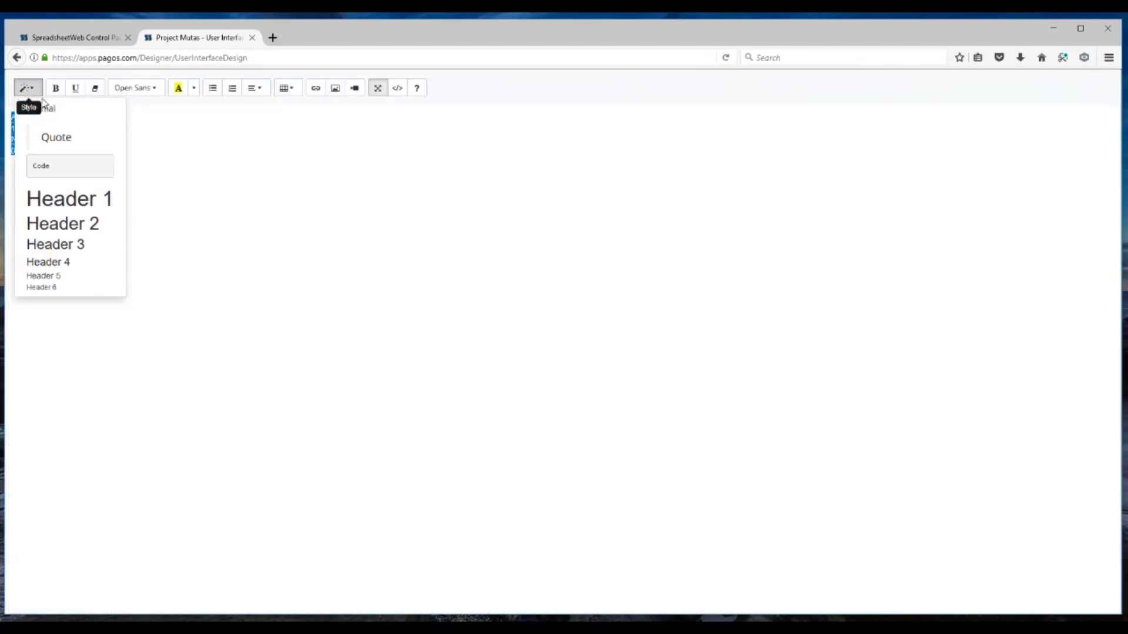
click(62, 223)
click(377, 88)
click(1032, 448)
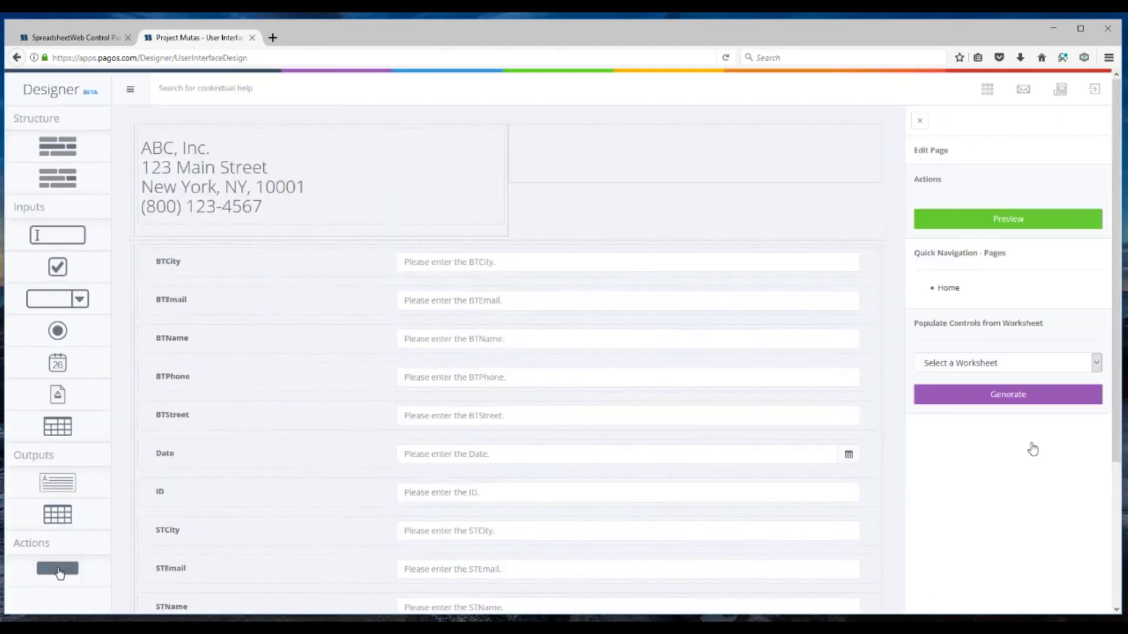
Step: Add a label reading INVOICE to the section's second column and format it with a header style
click(637, 158)
drag(58, 482, 650, 140)
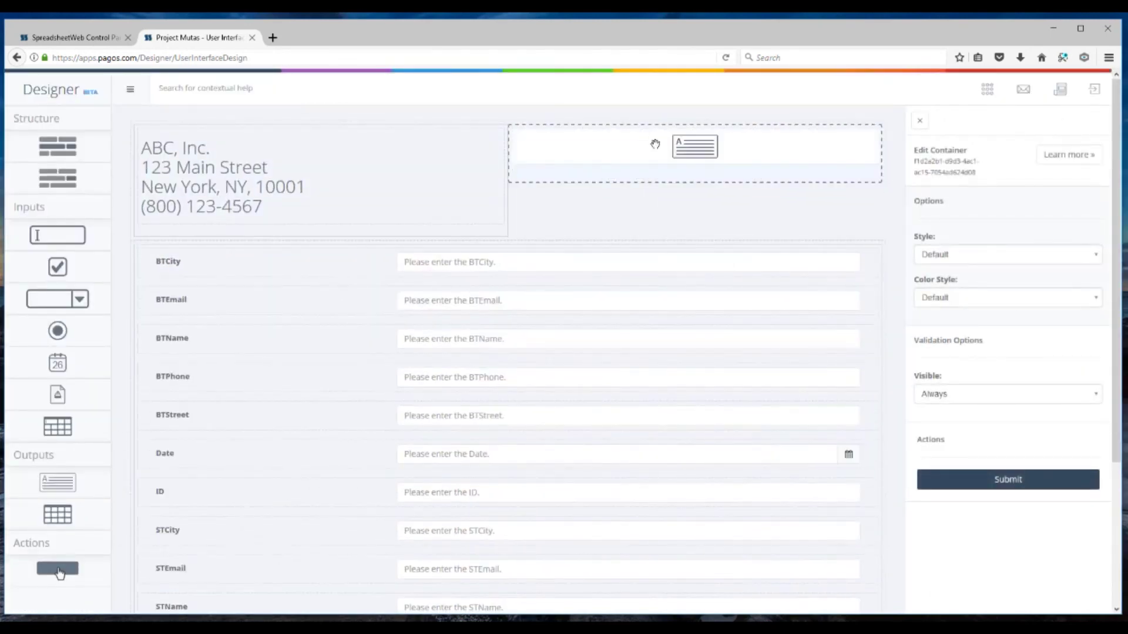
key(ctrl+a)
text(IN)
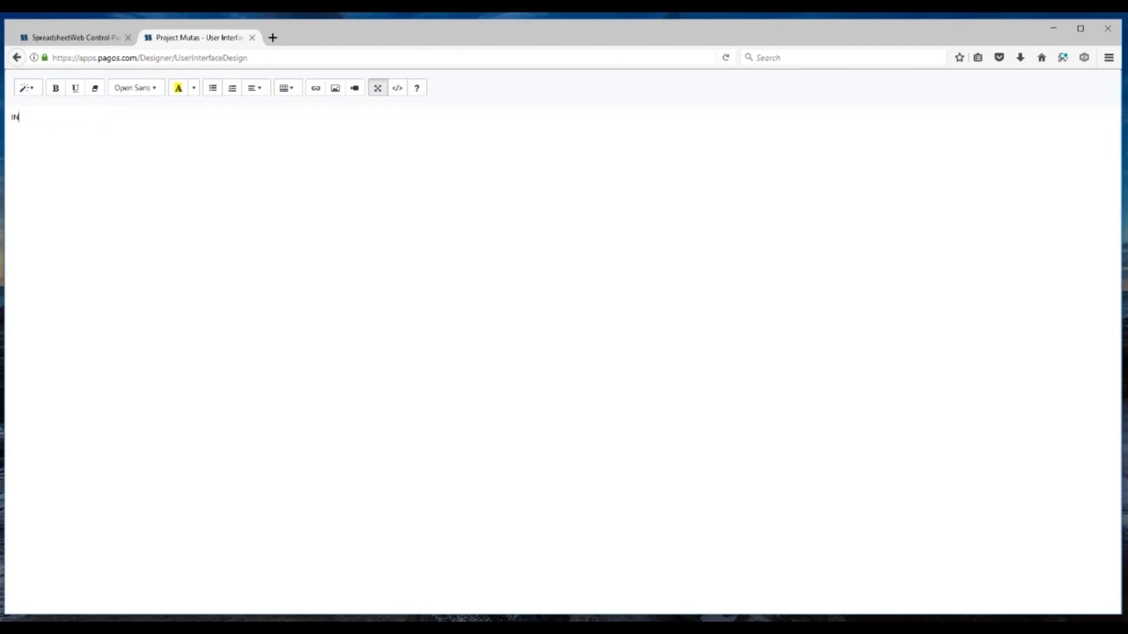
text(VOICE)
key(ctrl+a)
click(27, 87)
click(64, 196)
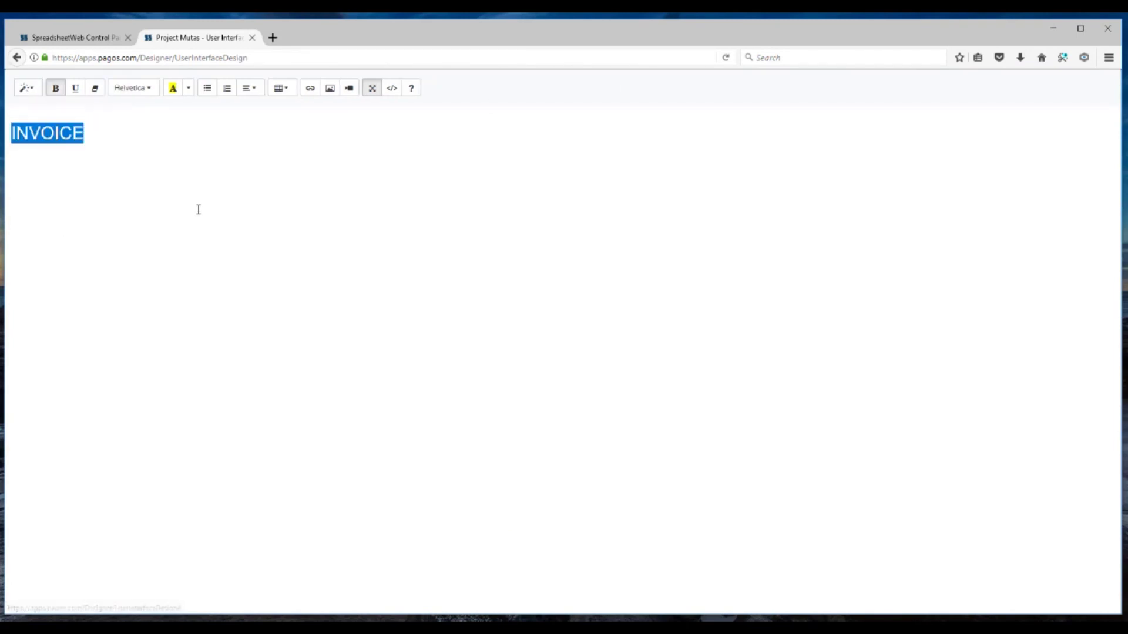
click(374, 92)
click(1000, 446)
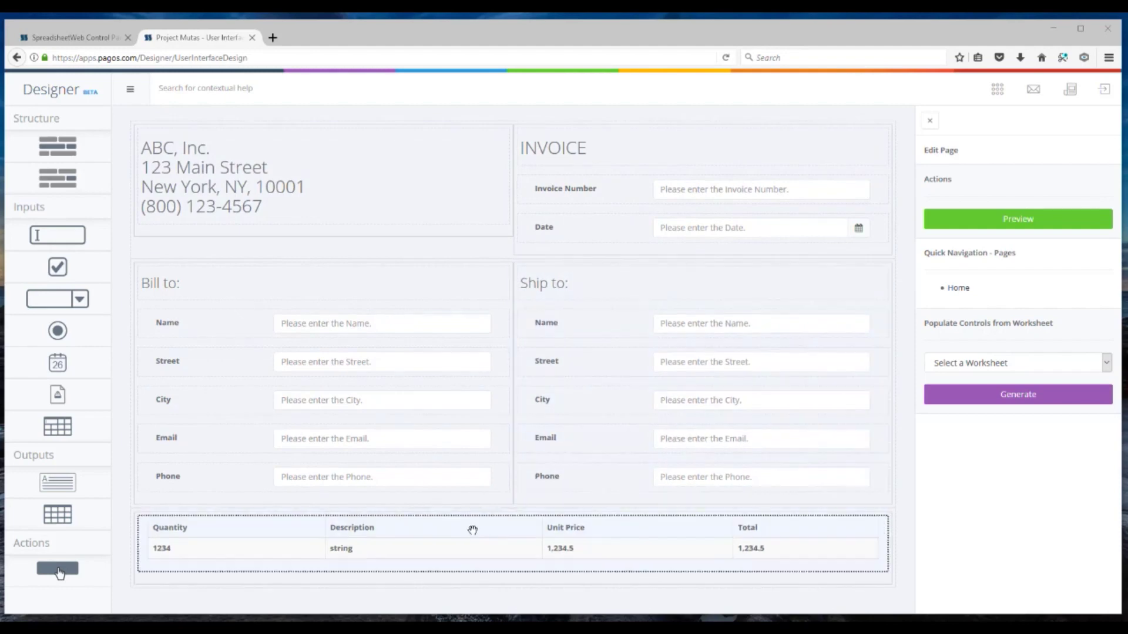
Step: Examine the line-item input grid's options and the settings of its Quantity and Description columns
click(439, 520)
click(59, 571)
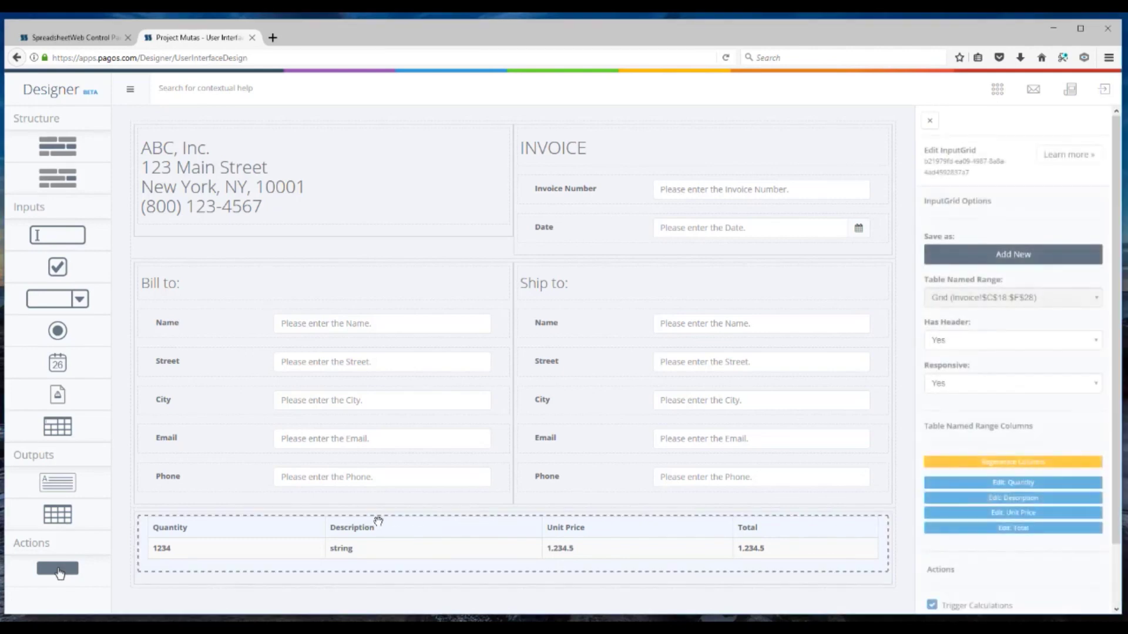
click(1069, 516)
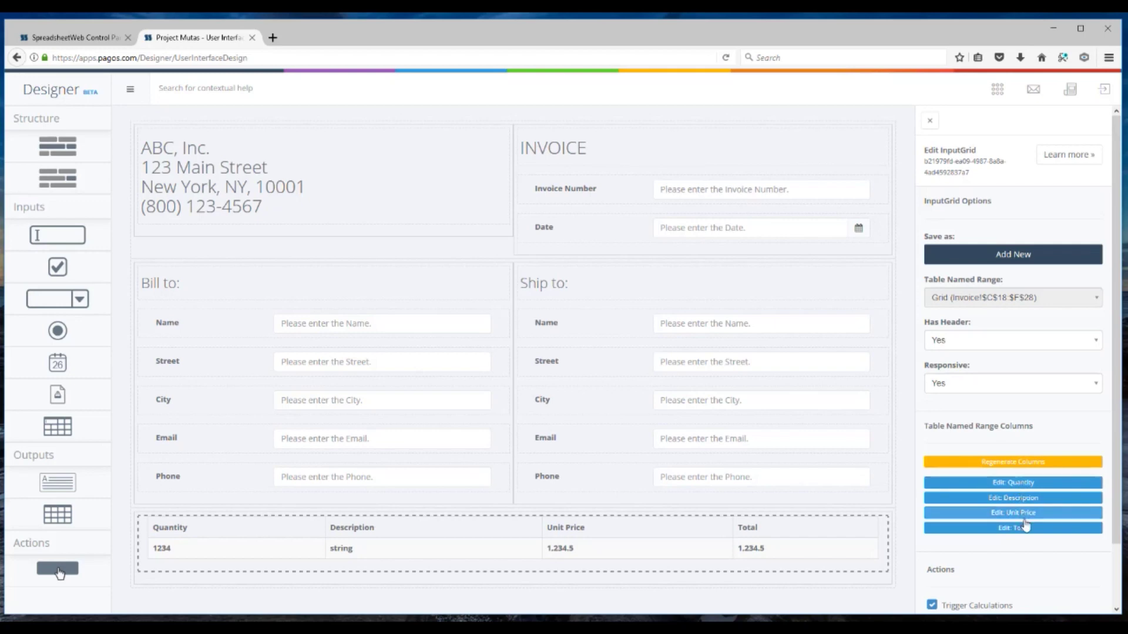
click(1025, 491)
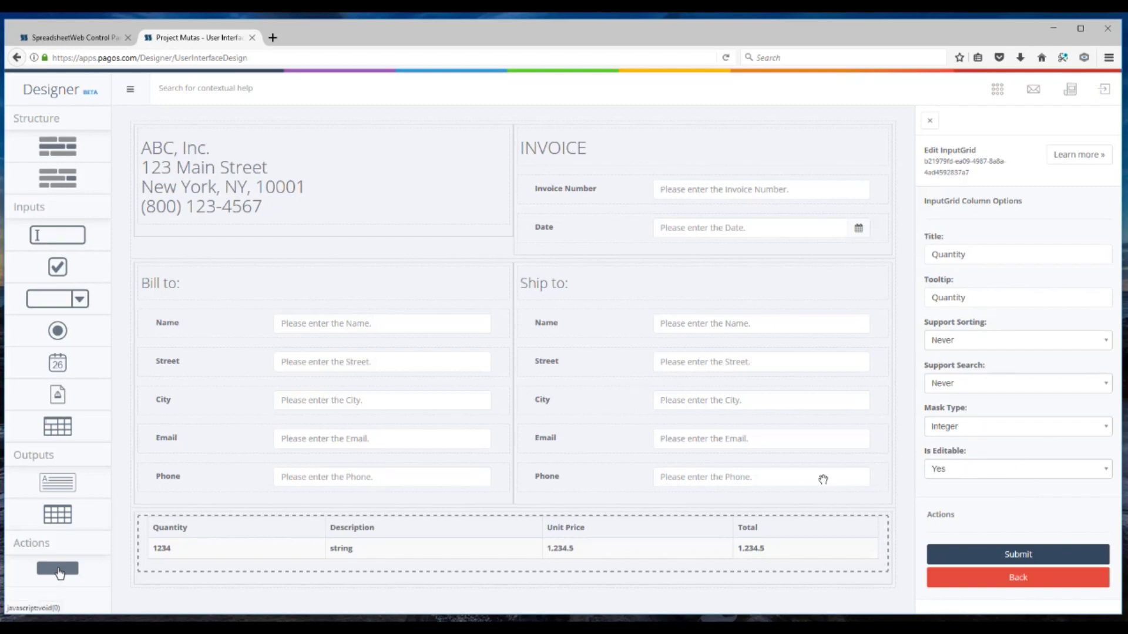
click(1047, 579)
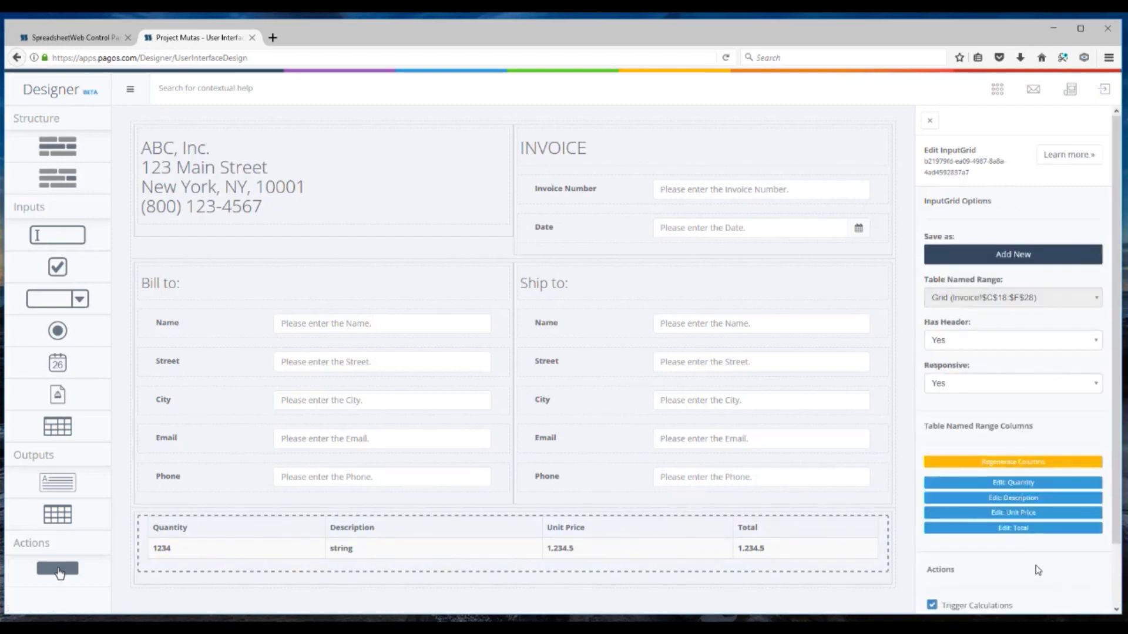
click(1018, 499)
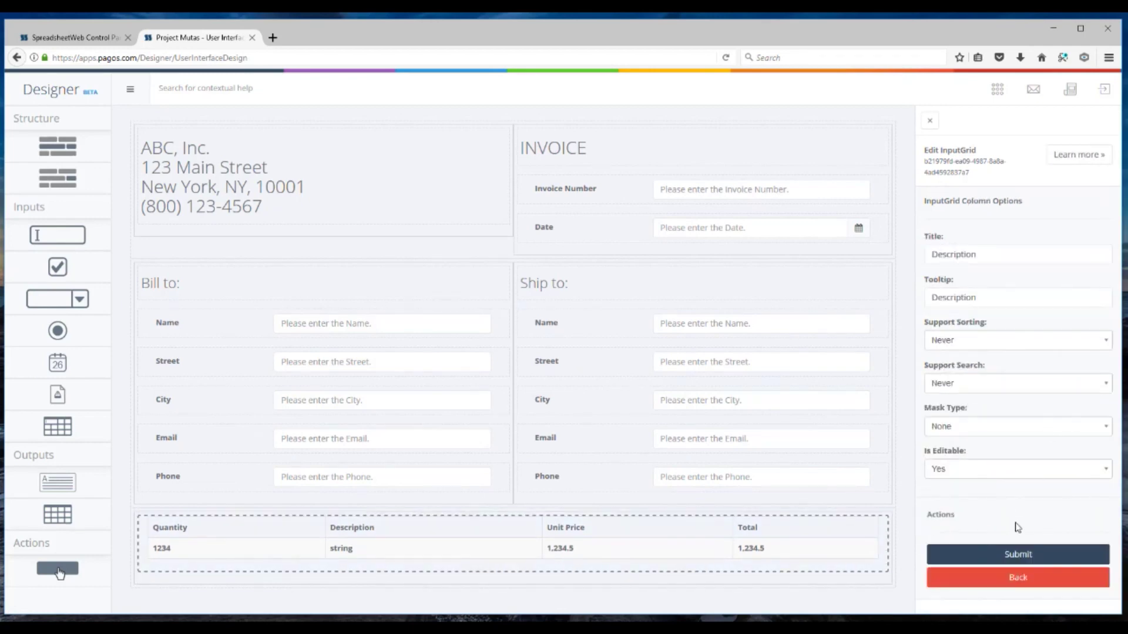
click(1025, 579)
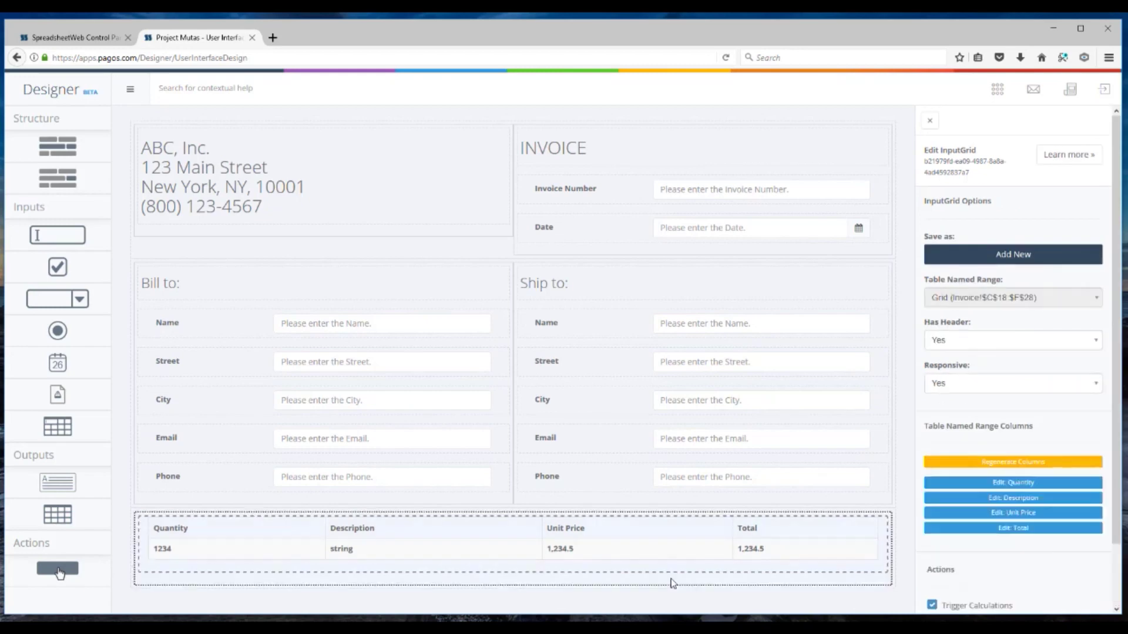
click(577, 527)
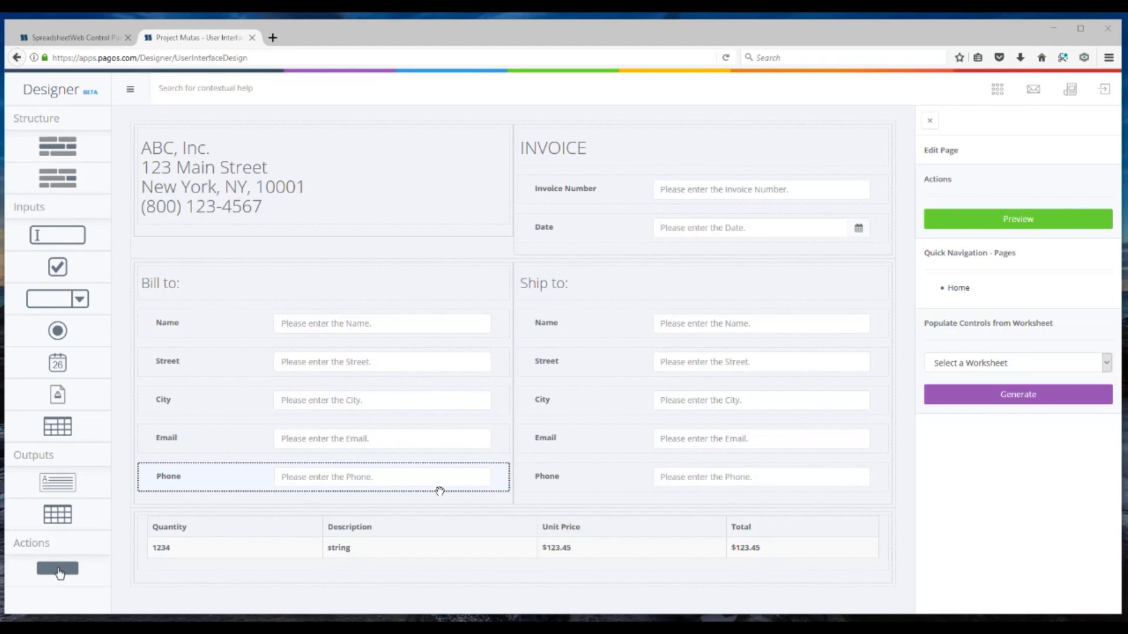
Step: Add a section with a layout of two equal columns below the line-item grid
drag(57, 146, 459, 603)
scroll(854, 544, down, 2)
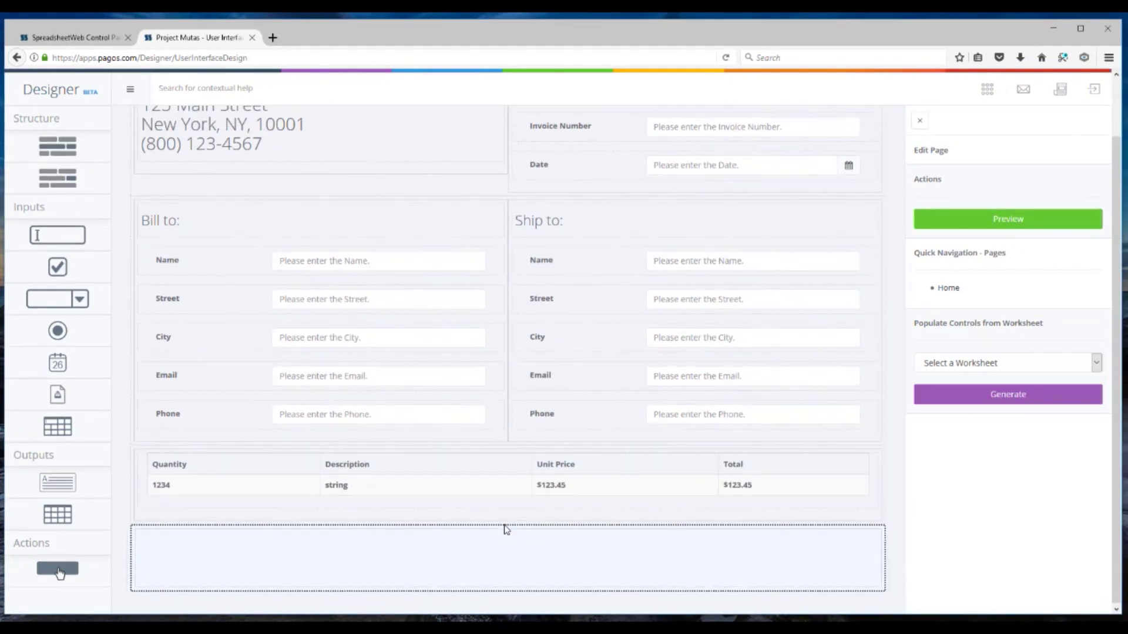
click(506, 530)
click(1008, 568)
click(646, 561)
Step: Add a label to the new section's second column and replace its placeholder text with a 2 x 6 table
drag(57, 482, 687, 547)
click(994, 267)
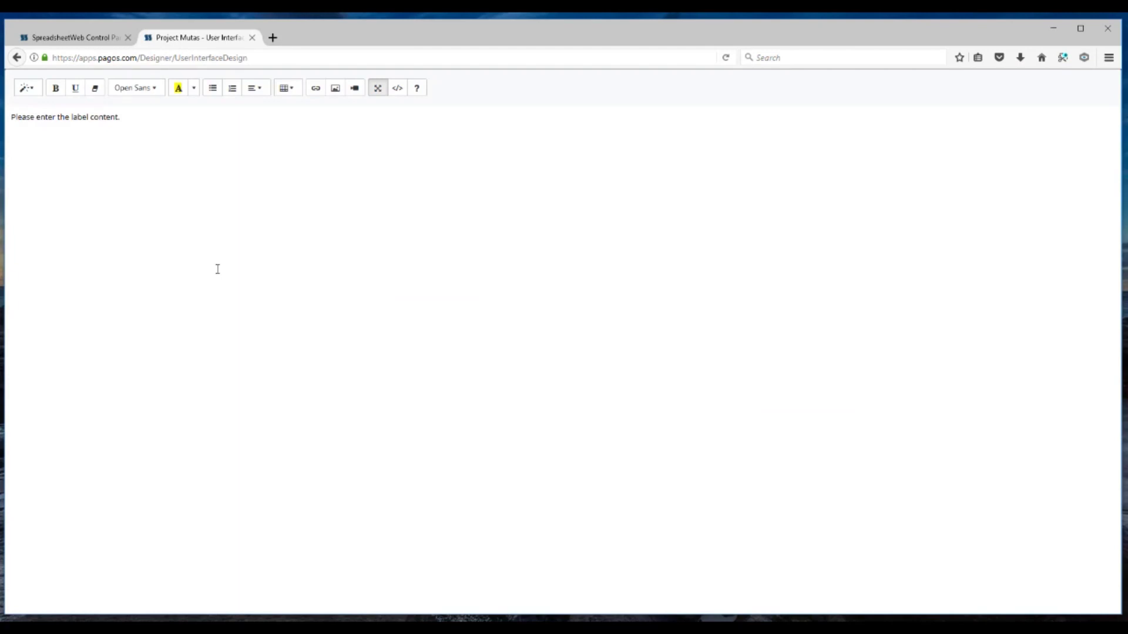
drag(125, 116, 6, 116)
key(BackSpace)
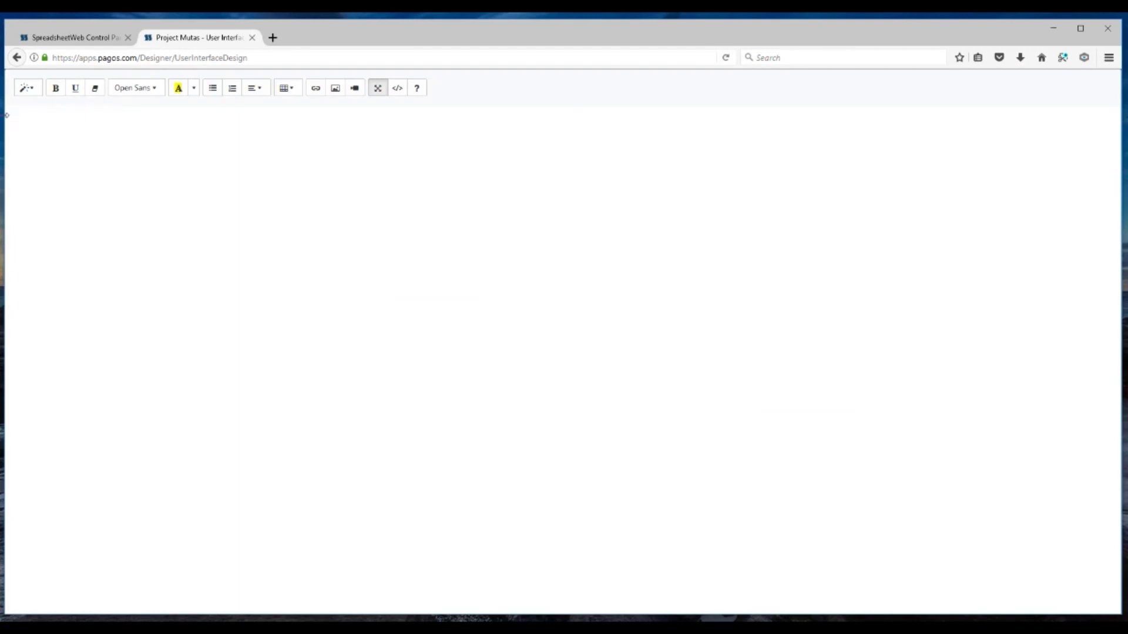
click(293, 92)
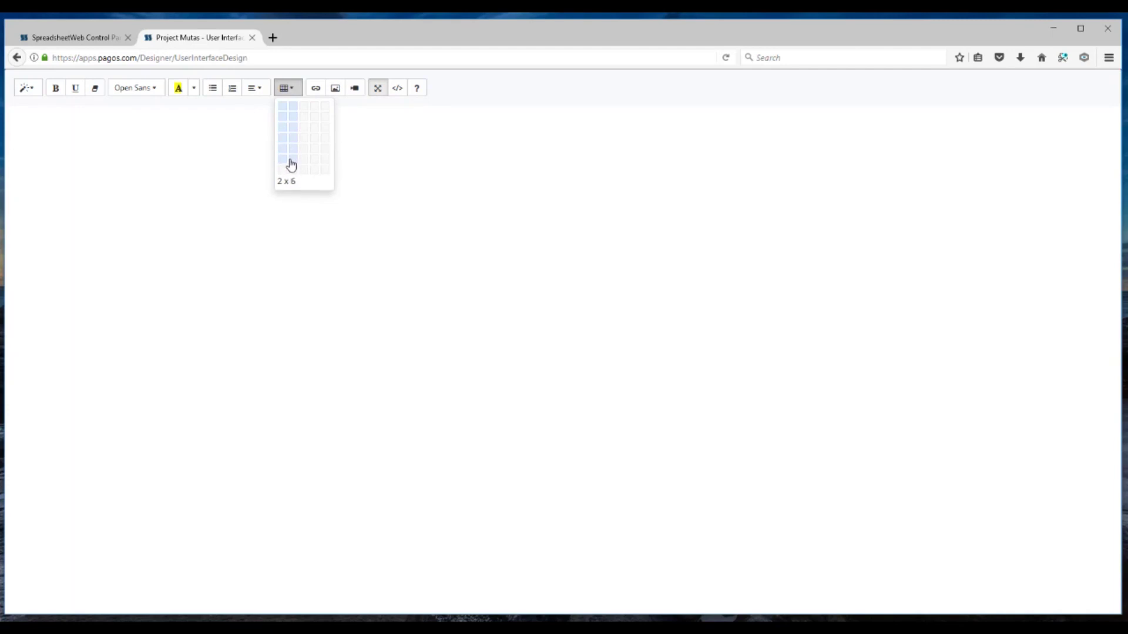
click(291, 166)
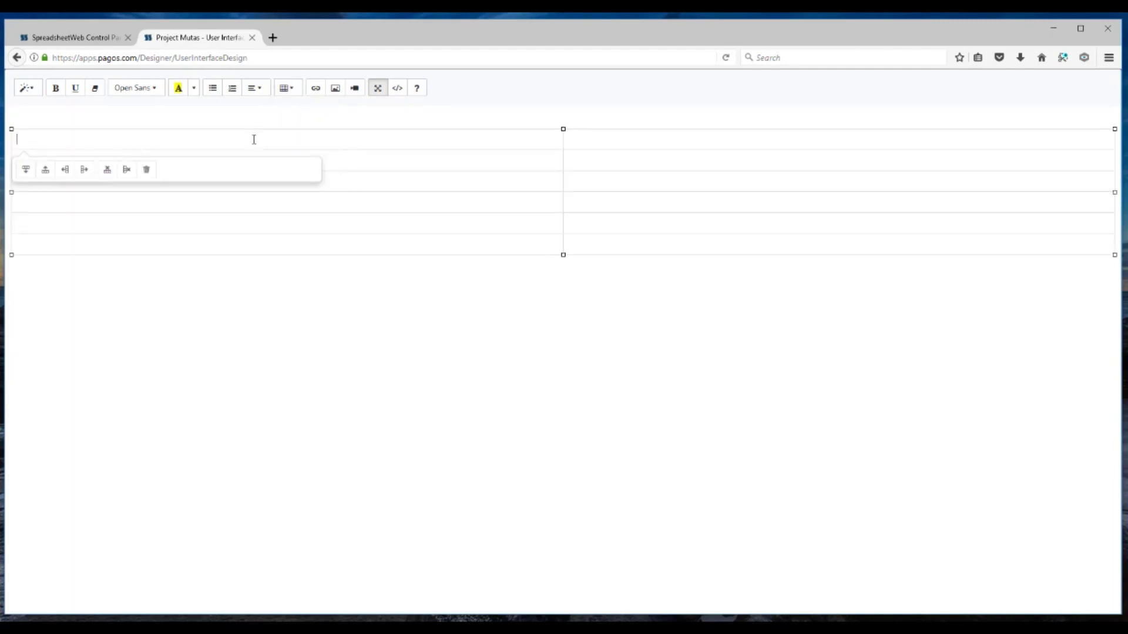
Step: Fill the table's first row with the caption Subtotal: and the placeholder {{Subtotal:Decimal;C2}}
text(Subtotal:)
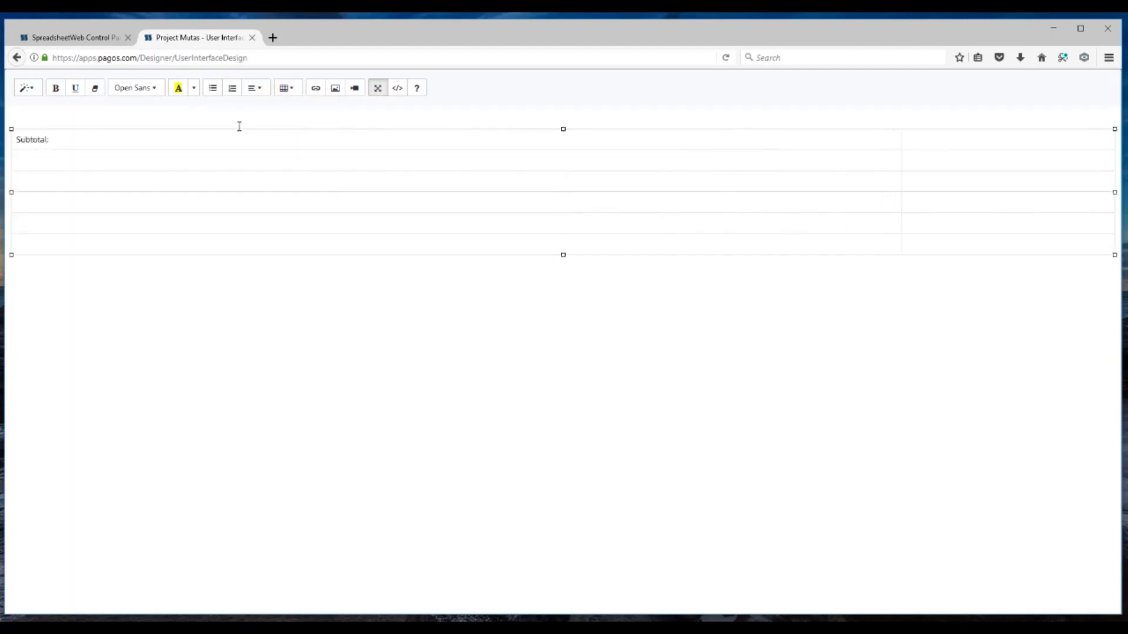
click(905, 144)
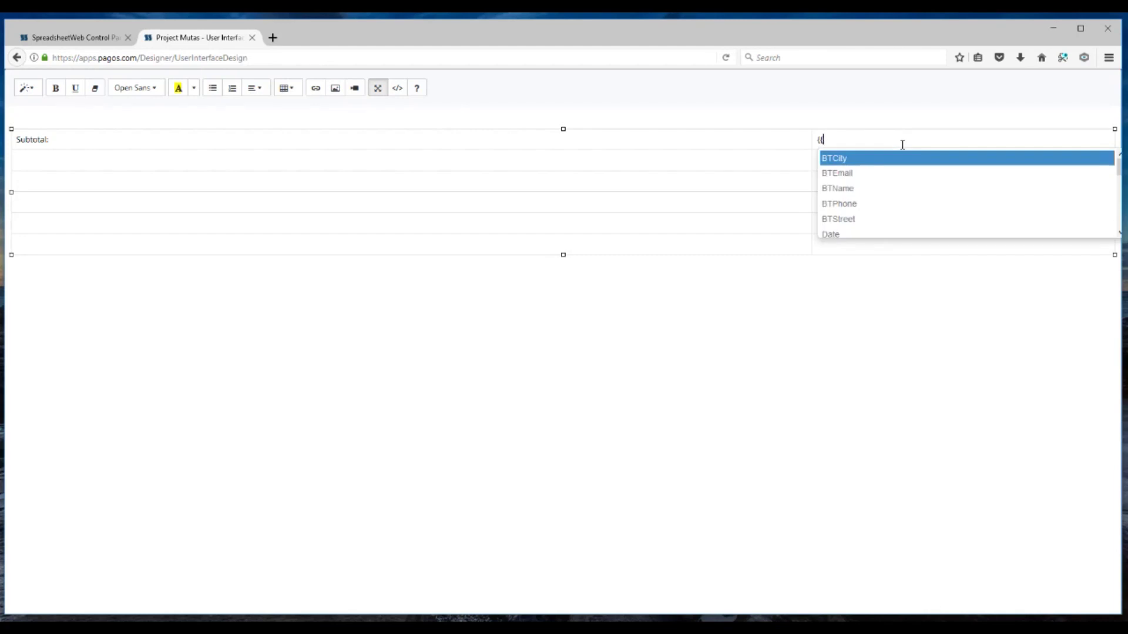
text({{sub)
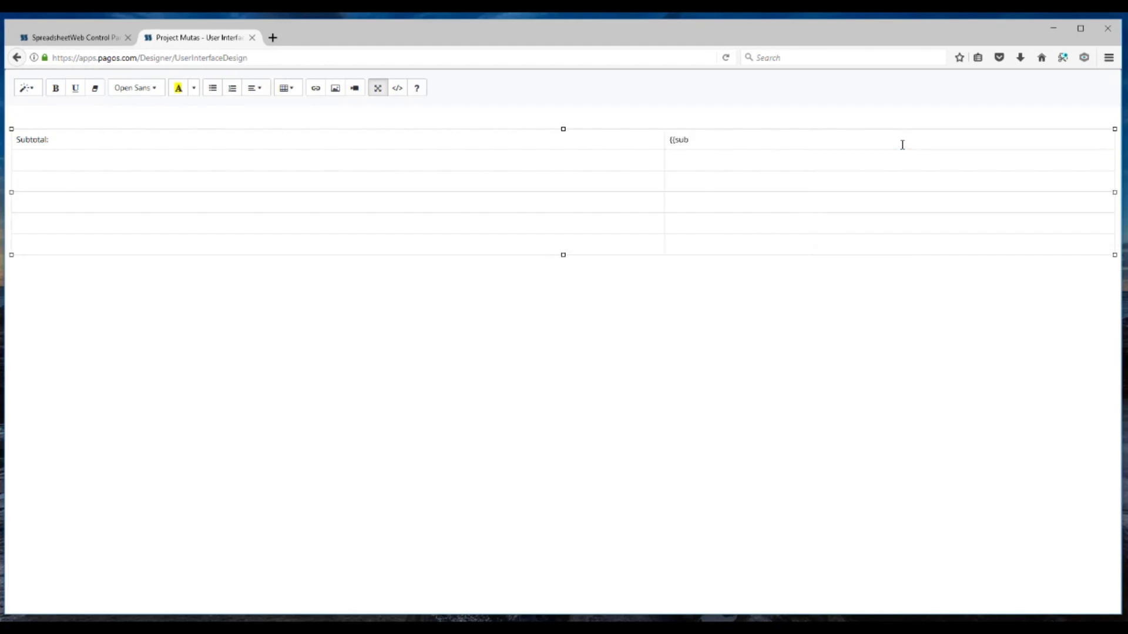
key(BackSpace)
key(BackSpace)
key(BackSpace)
scroll(845, 200, down, 3)
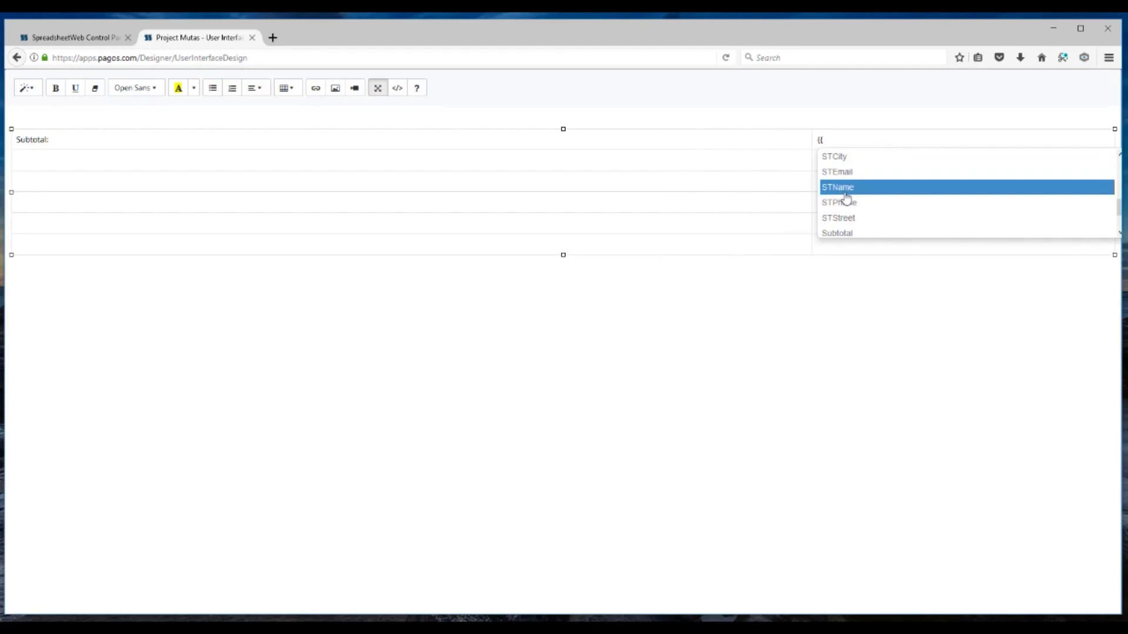
click(846, 233)
text(:)
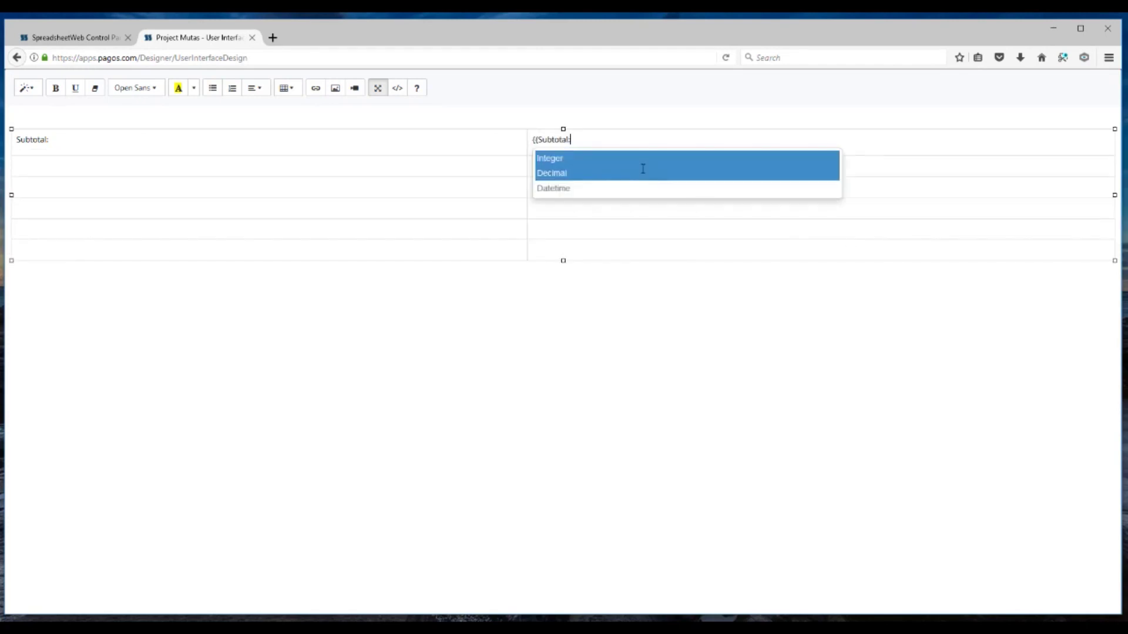
click(567, 175)
text(C2}})
Step: Fill the table's second row with the caption Discount Rate (%) and the placeholder {{DiscountRate}}
click(336, 164)
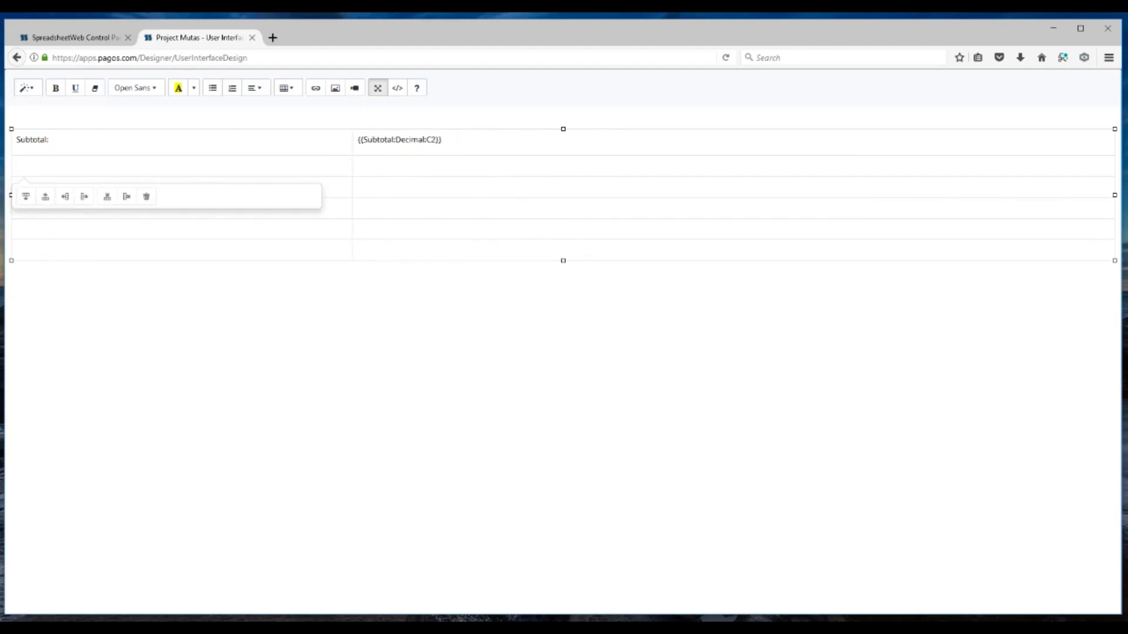
click(60, 165)
text(Discount Rate (%))
click(514, 173)
text({{D)
click(556, 183)
Step: Fill the table's third row with the caption Discount Total: and the placeholder {{DiscountTotal:Decimal;C2}}
click(222, 194)
text(Discount Total:)
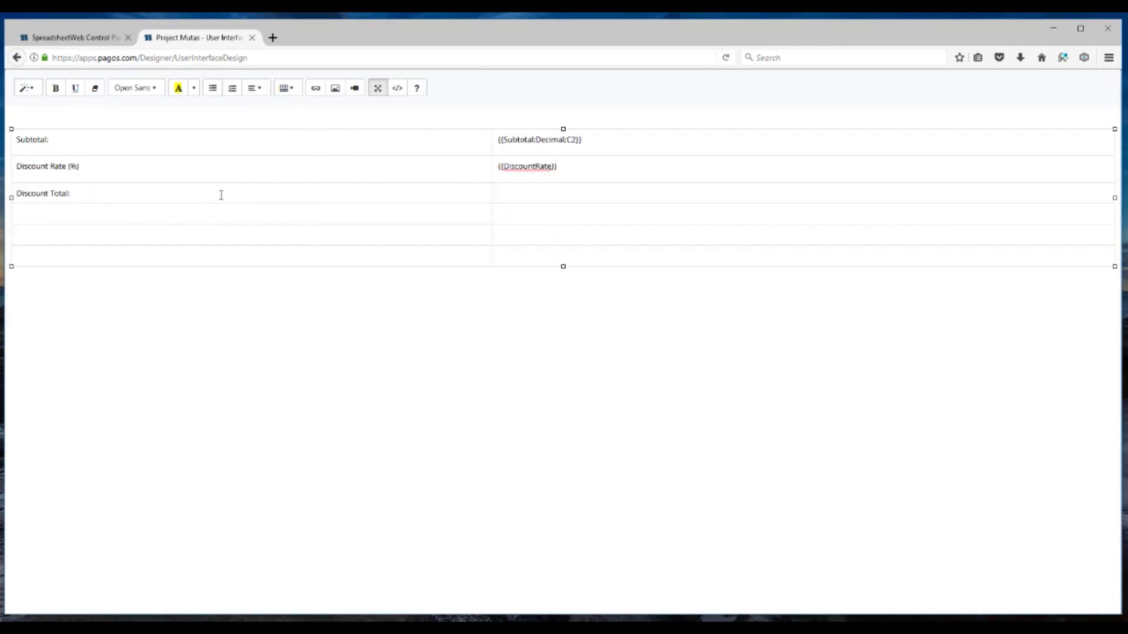
click(537, 193)
text({{Di)
click(567, 210)
text(:Decimal:C2}})
Step: Fill the remaining Subtotal, Sales Tax and Total Due rows with {{Subtotal2:Decimal;C2}}, {{SalesTaxAmount:Decimal;C2}} and {{TotalDue:Decimal;C2}}
click(352, 223)
text(Subtotal:)
click(499, 229)
text({{S)
click(501, 259)
text(:)
click(481, 252)
text(:C2}})
click(316, 246)
text(Total:)
click(585, 252)
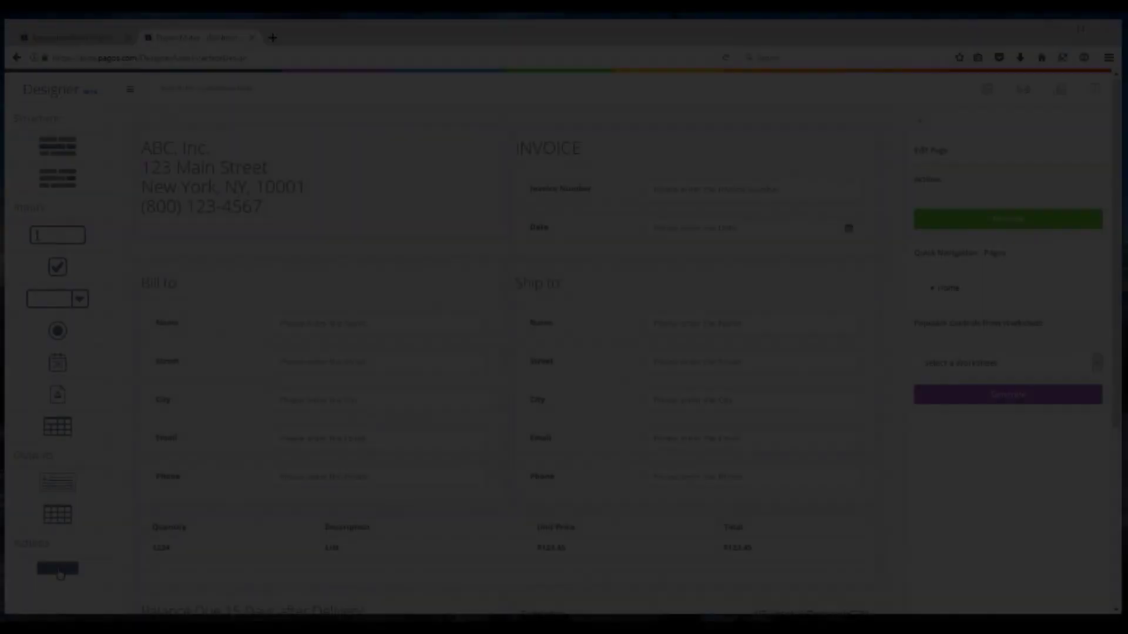
Step: Add a button below the payment terms label in the bottom section's first column
scroll(597, 357, down, 5)
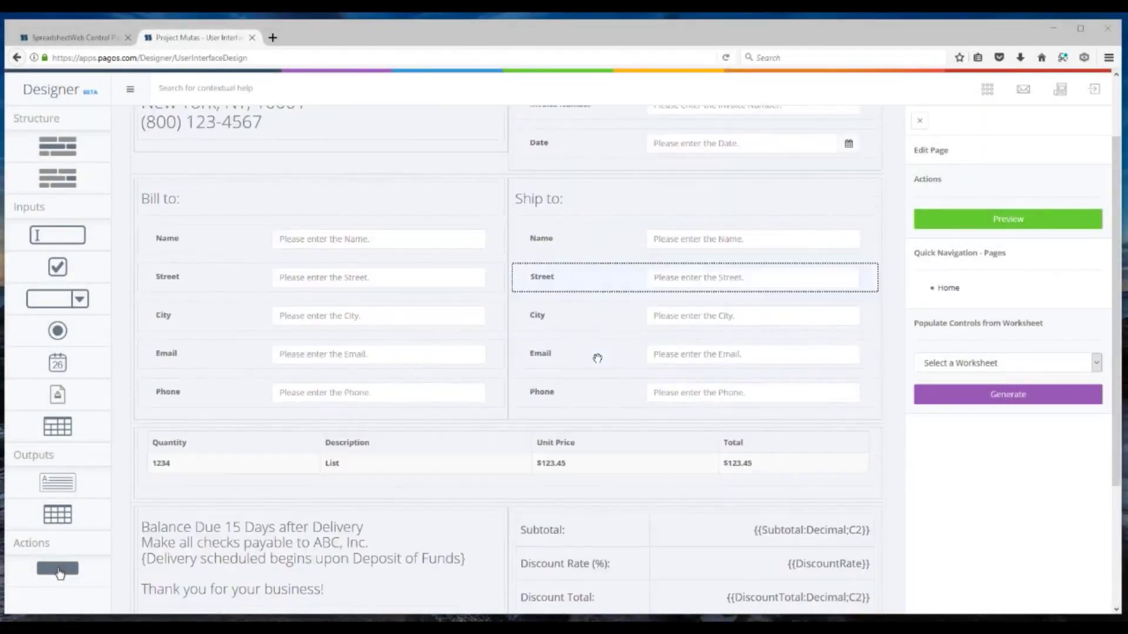
click(262, 465)
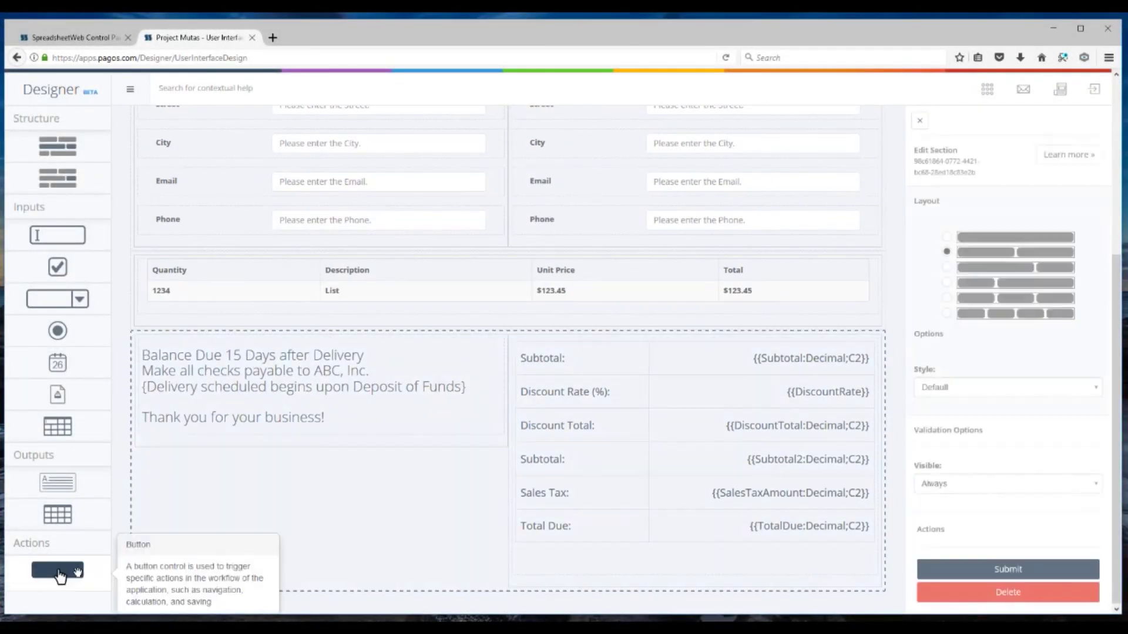
drag(57, 568, 305, 492)
drag(62, 573, 325, 468)
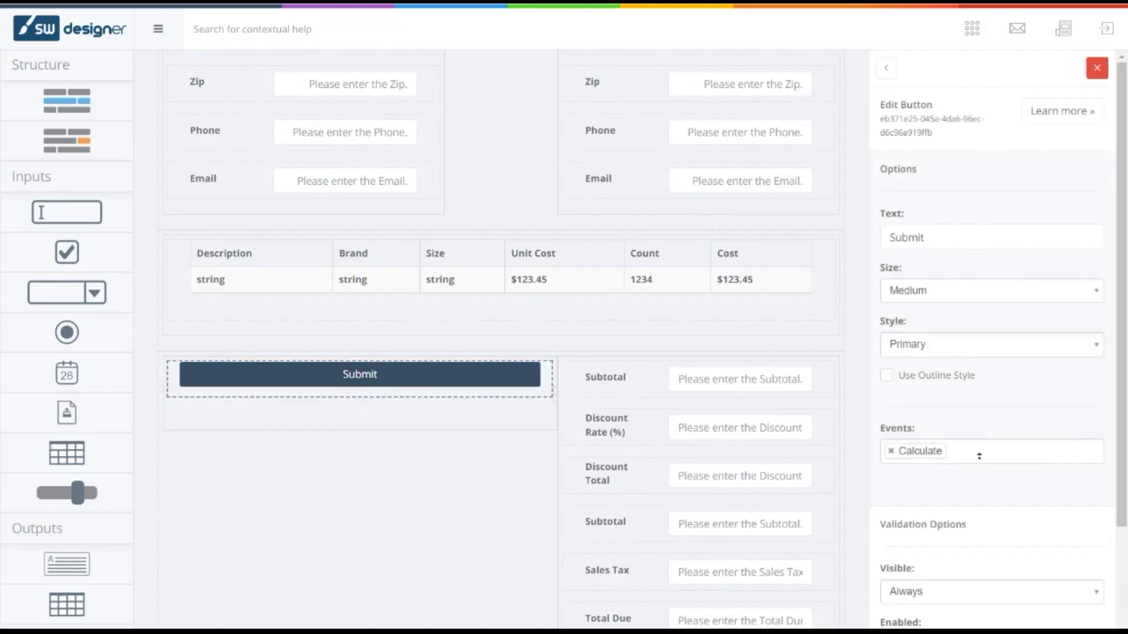
Step: Add the Save event to the Submit button alongside Calculate
click(979, 456)
click(913, 512)
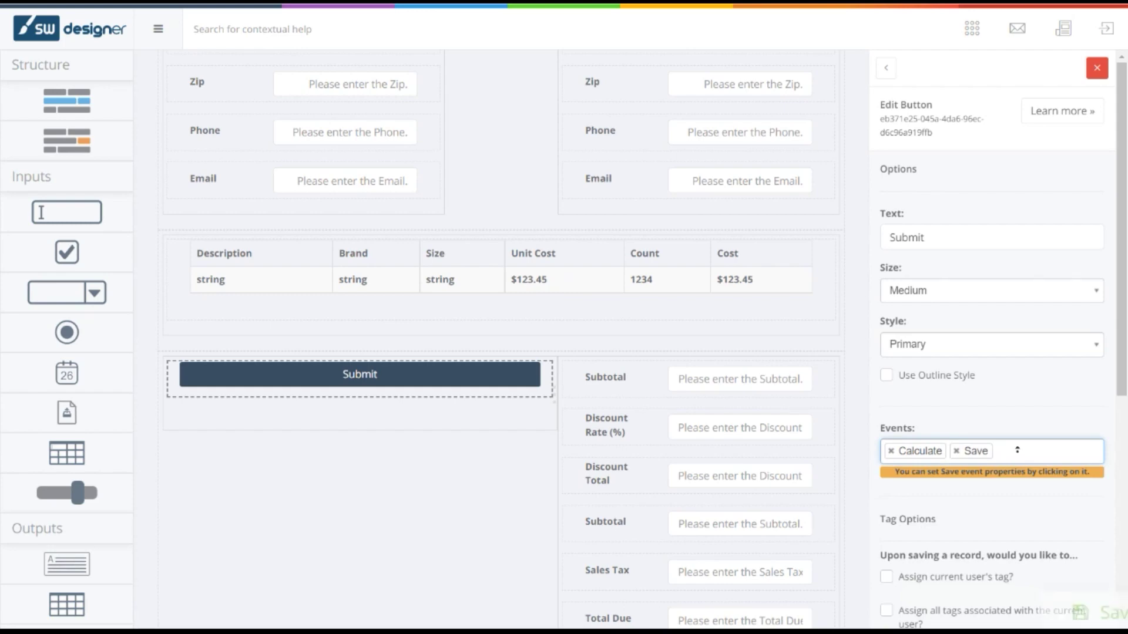
scroll(1017, 450, down, 2)
click(885, 354)
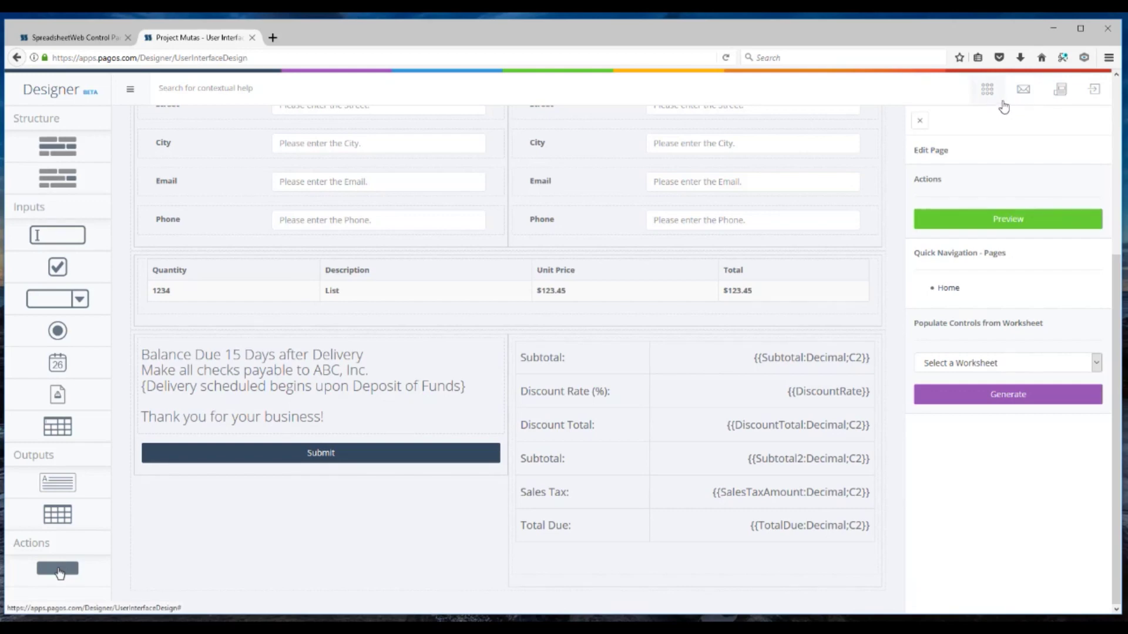
Step: Preview the application and look over the whole invoice page
click(986, 92)
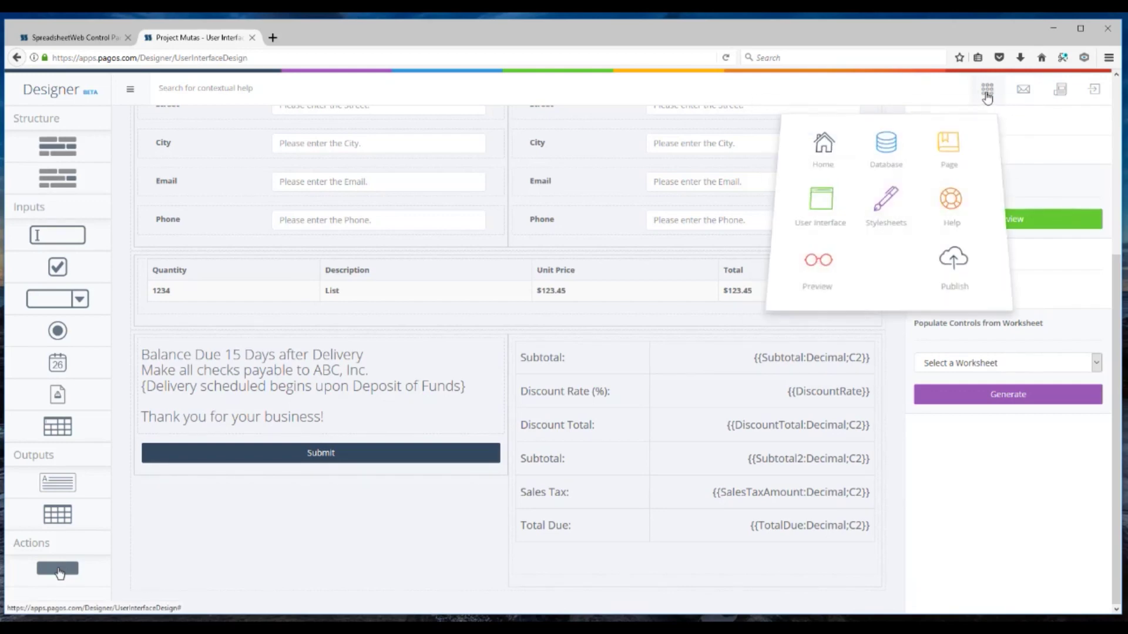
click(822, 263)
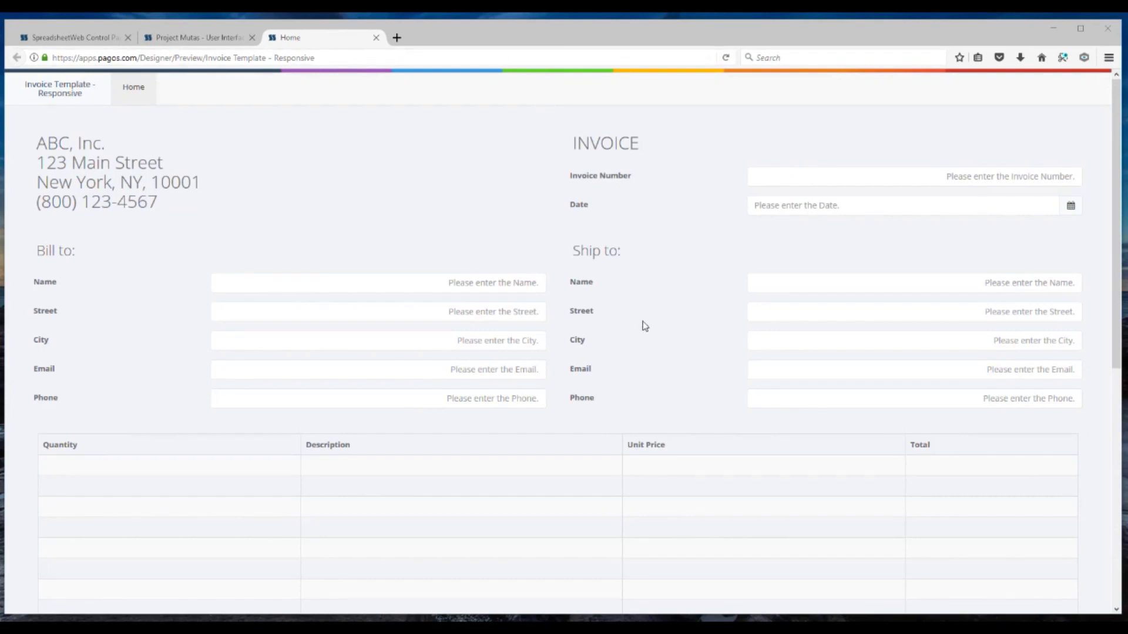
scroll(647, 327, down, 7)
scroll(635, 328, up, 7)
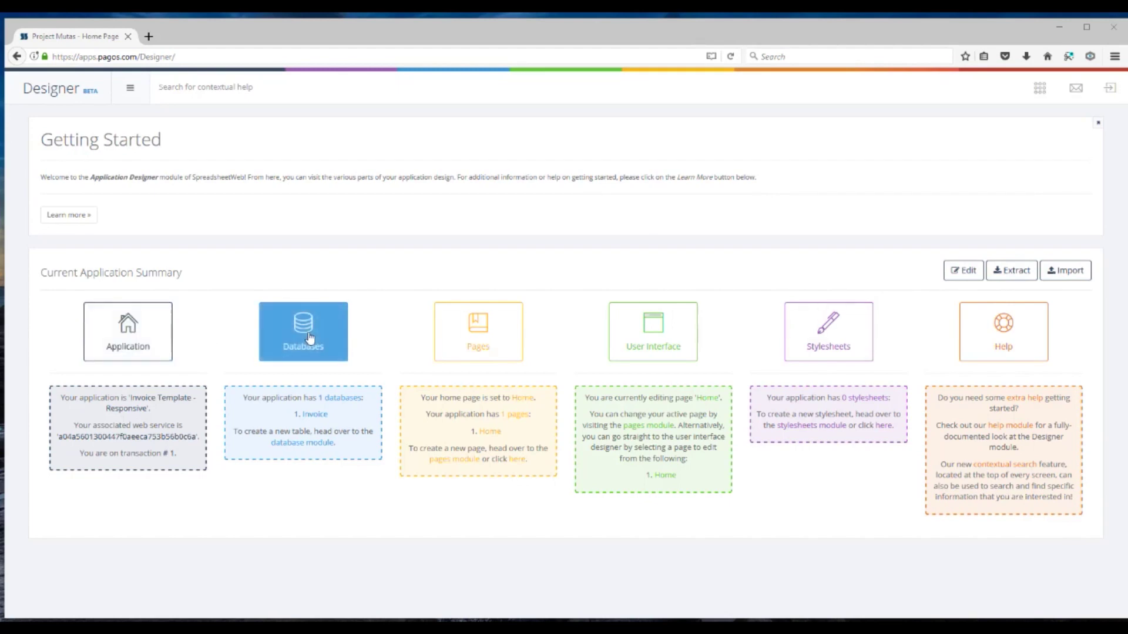
Step: Open the Invoice database table and add the used columns BTCity, BTEmail, BTName, BTPhone and BTStreet
click(315, 414)
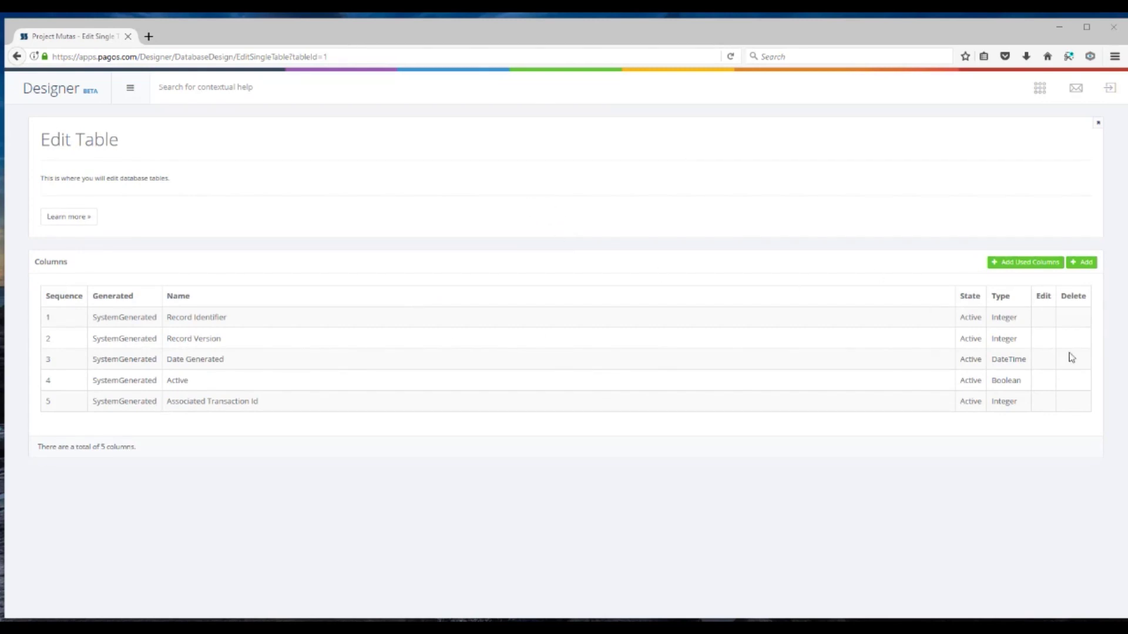
click(1028, 267)
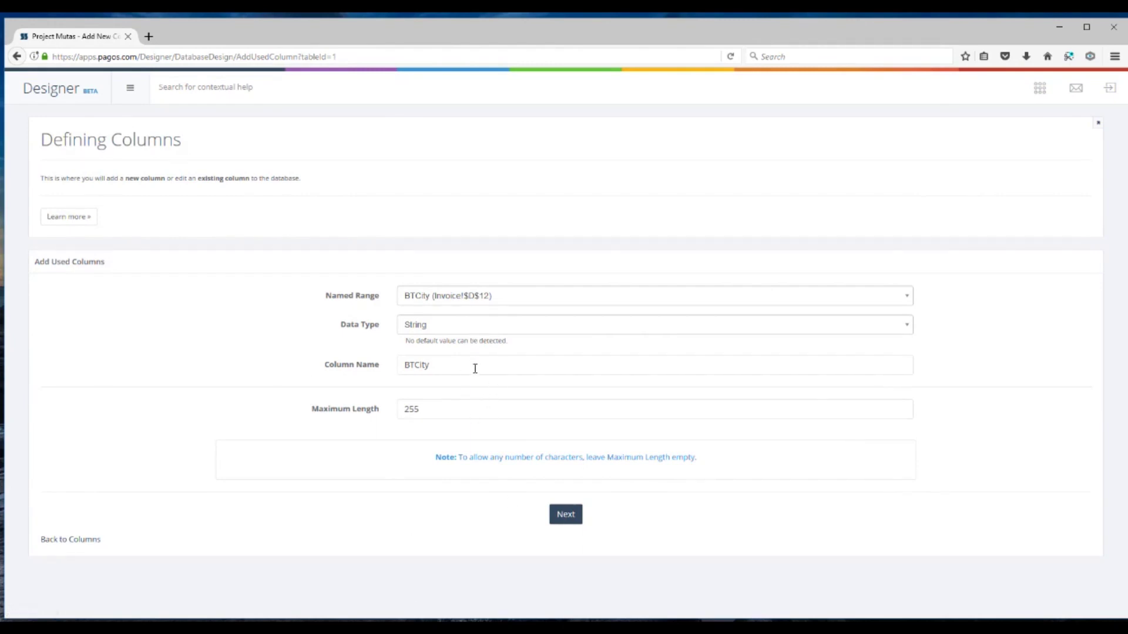
click(567, 517)
click(568, 517)
click(569, 516)
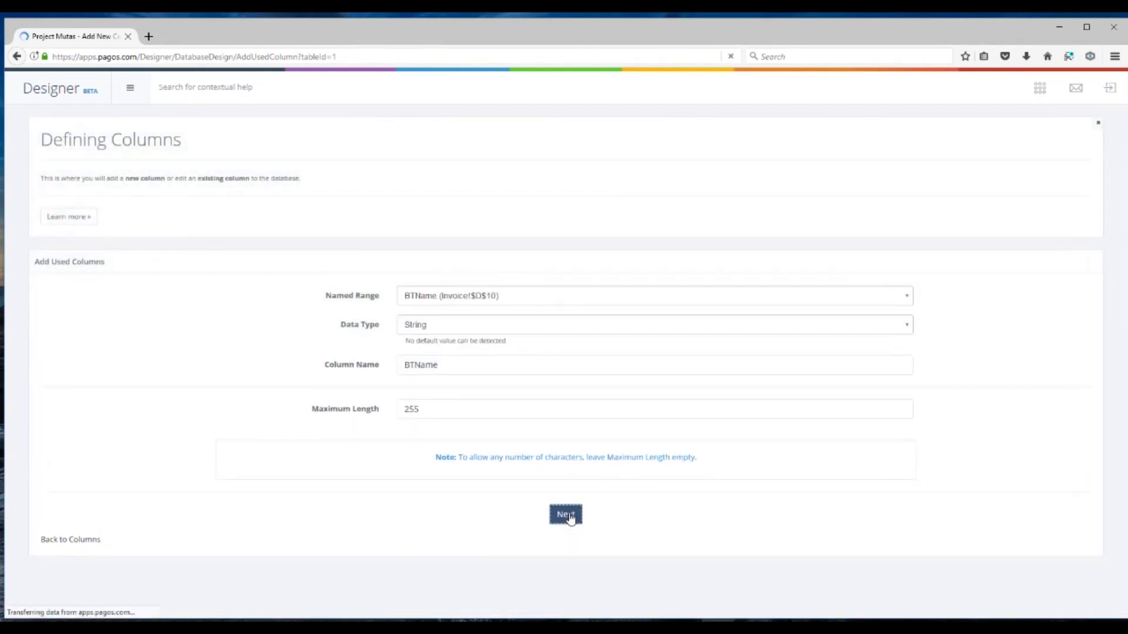
click(570, 517)
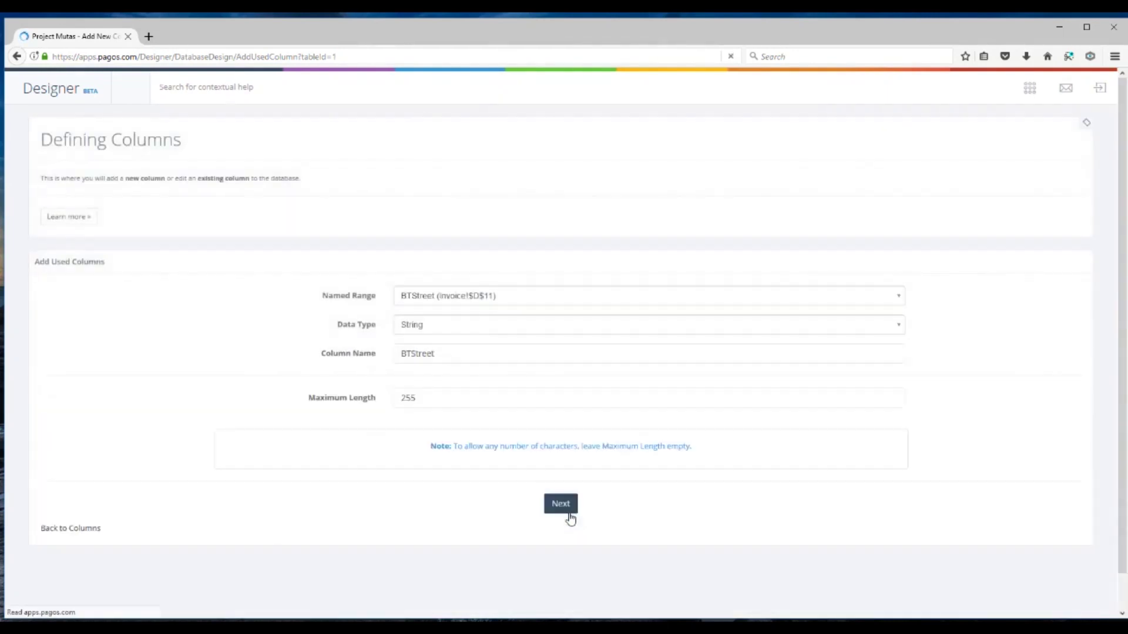
click(569, 517)
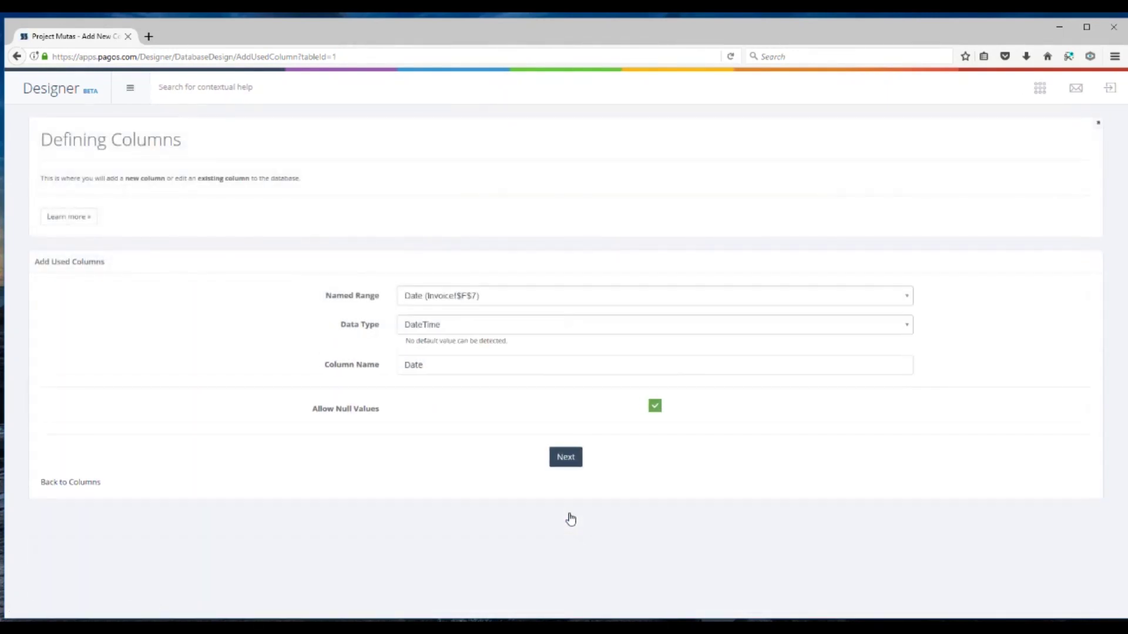
Step: Add the used columns Date, ID, STCity, STEmail, STName, STPhone and STStreet to the Invoice table
click(569, 459)
click(562, 515)
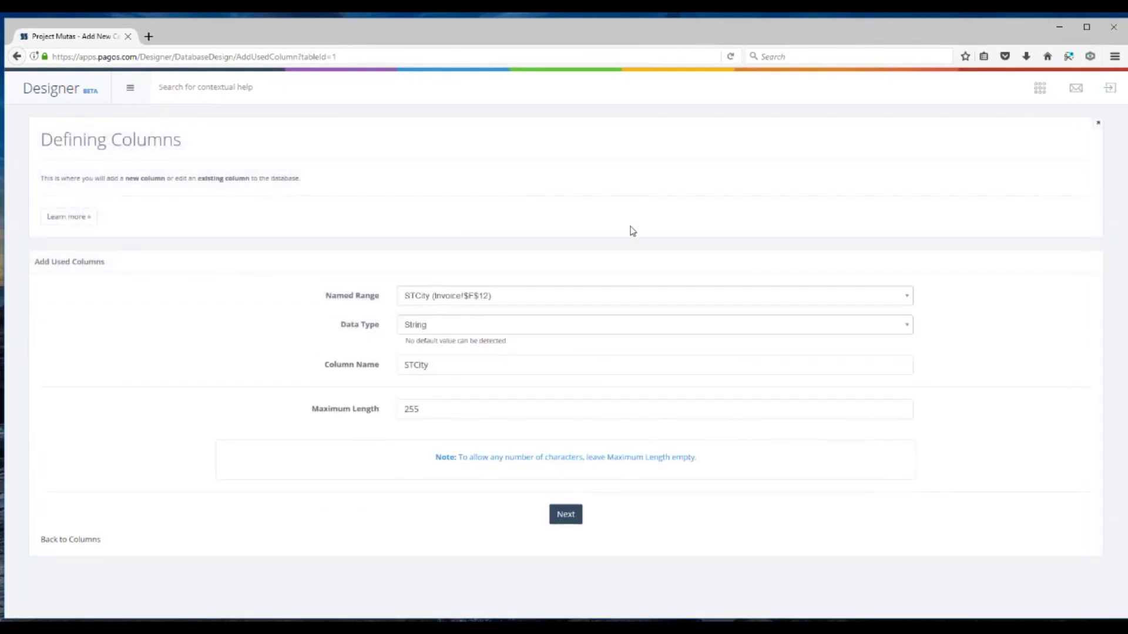
click(573, 514)
click(574, 517)
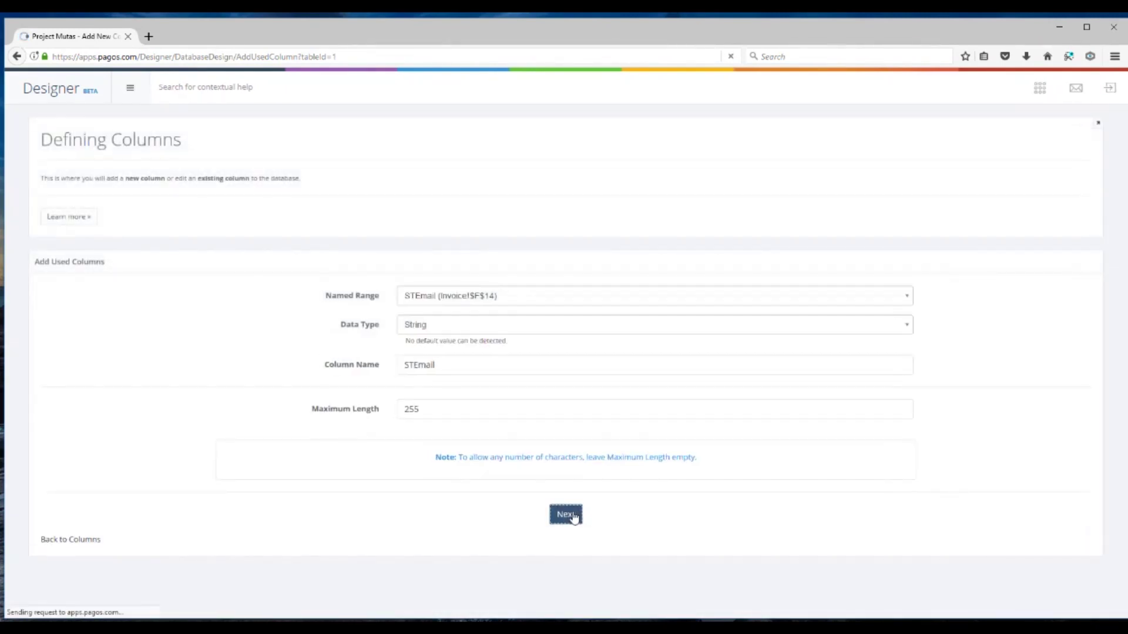
click(564, 518)
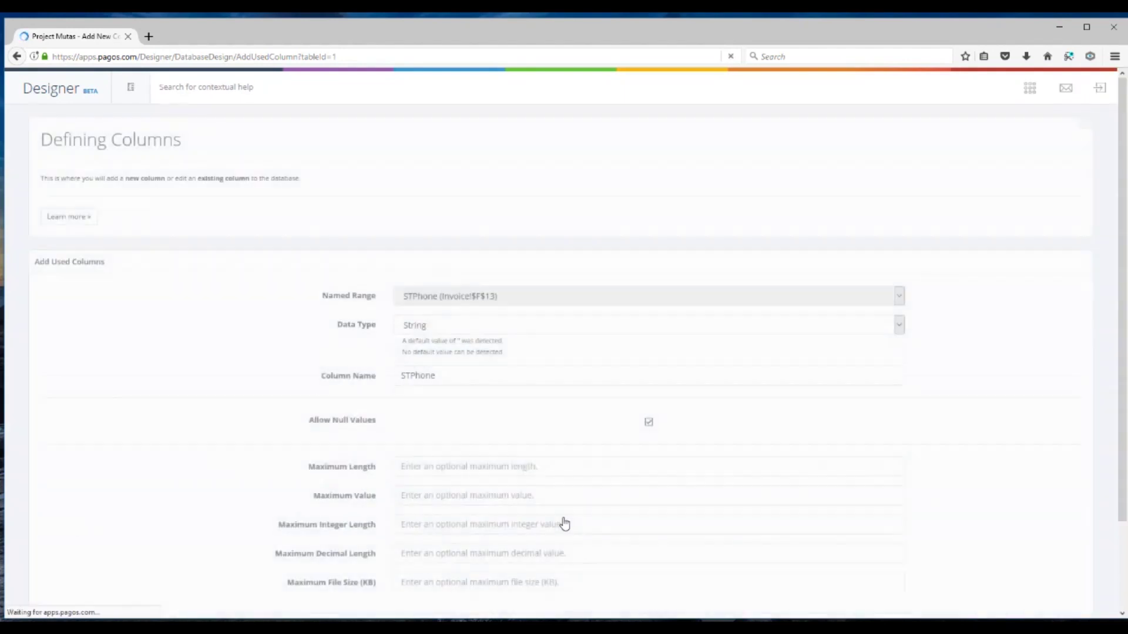
click(565, 516)
click(566, 517)
scroll(740, 484, down, 2)
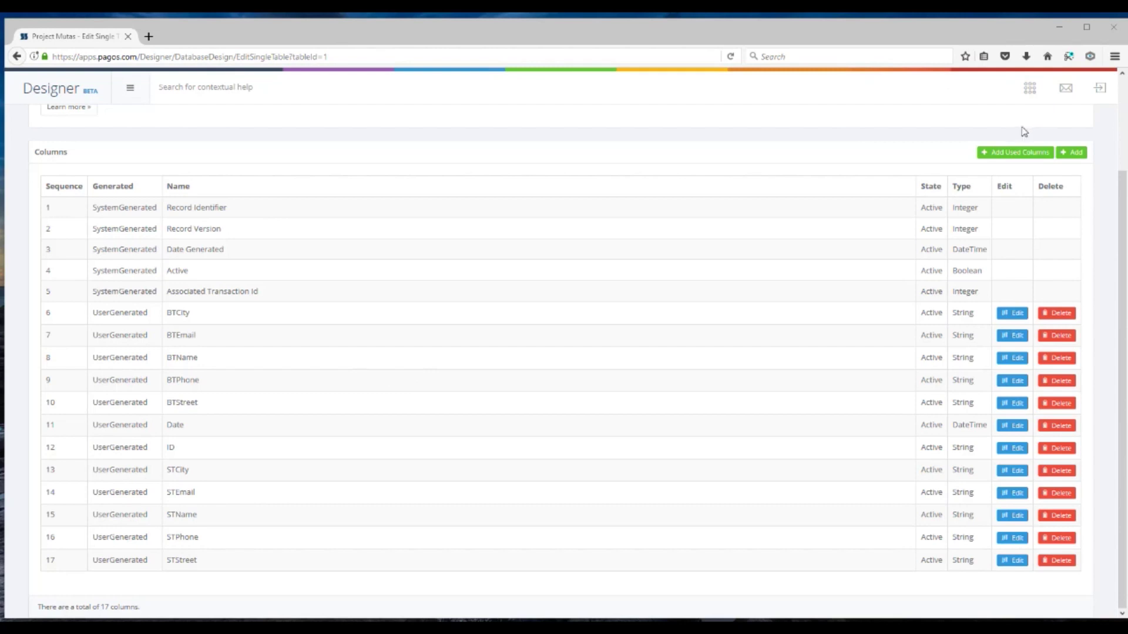
Step: Create a secondary one-to-many database table named Items
click(1032, 89)
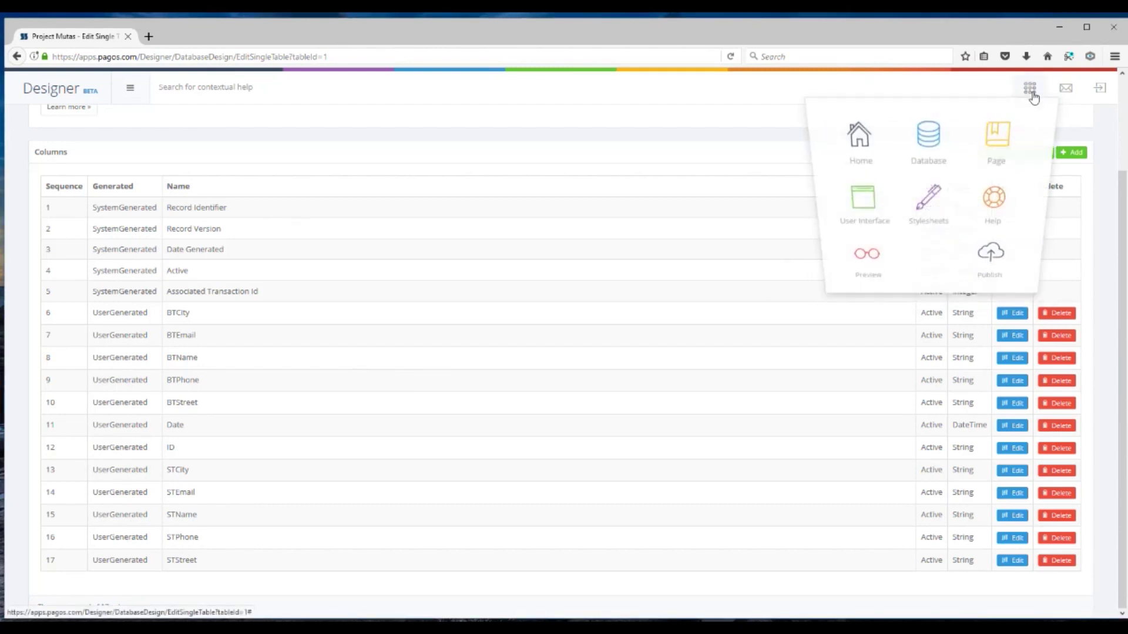
click(934, 148)
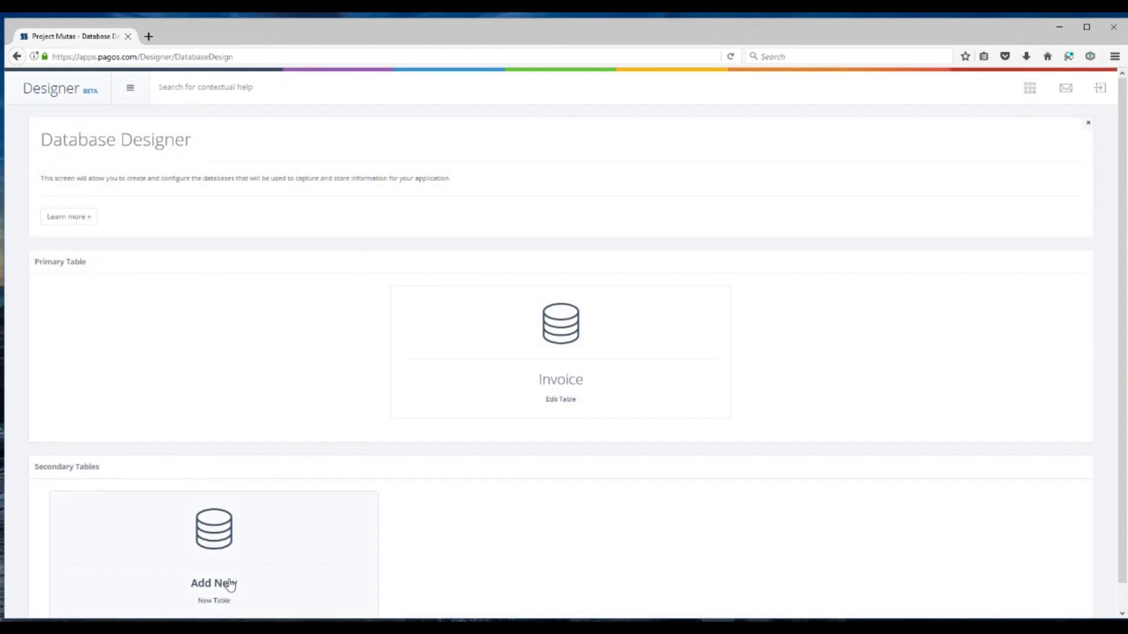
click(213, 548)
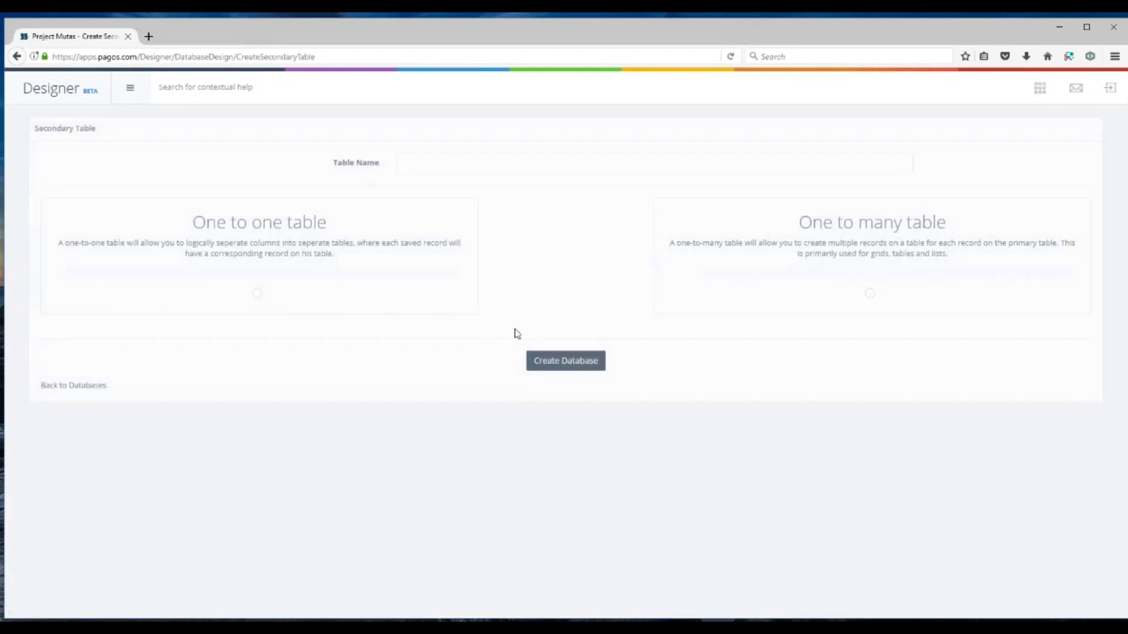
text(Items)
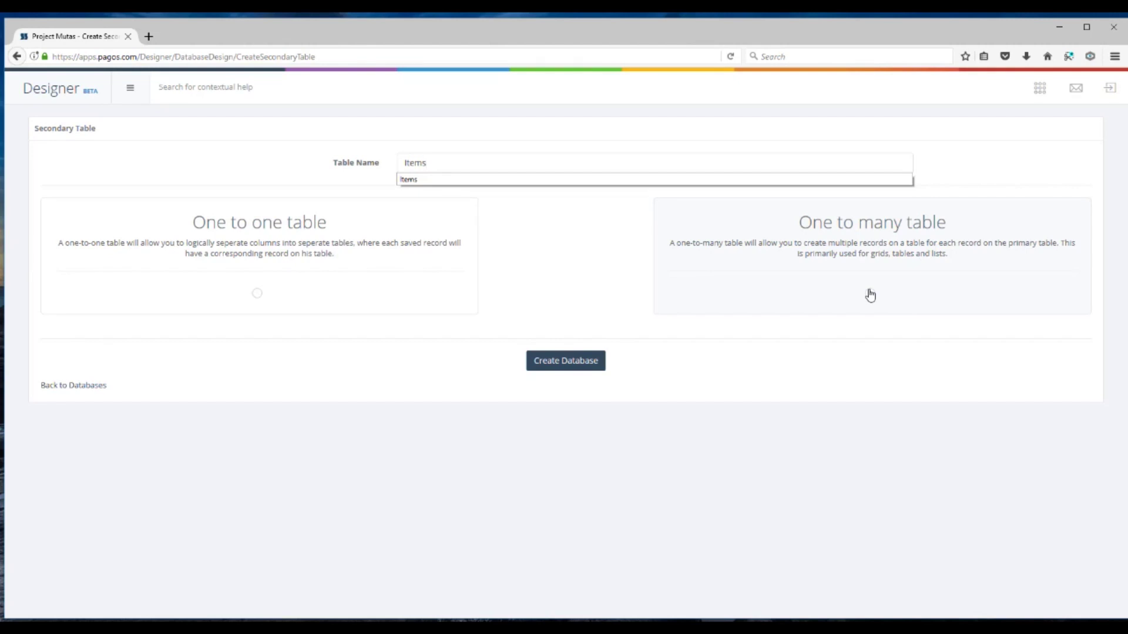
click(870, 294)
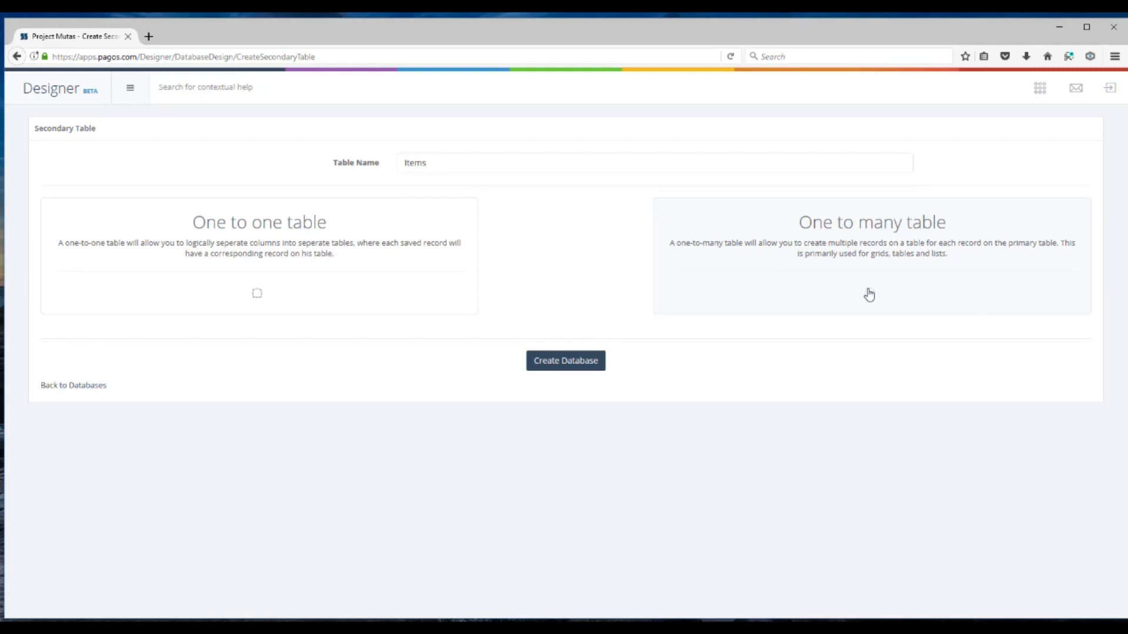
click(871, 294)
click(564, 361)
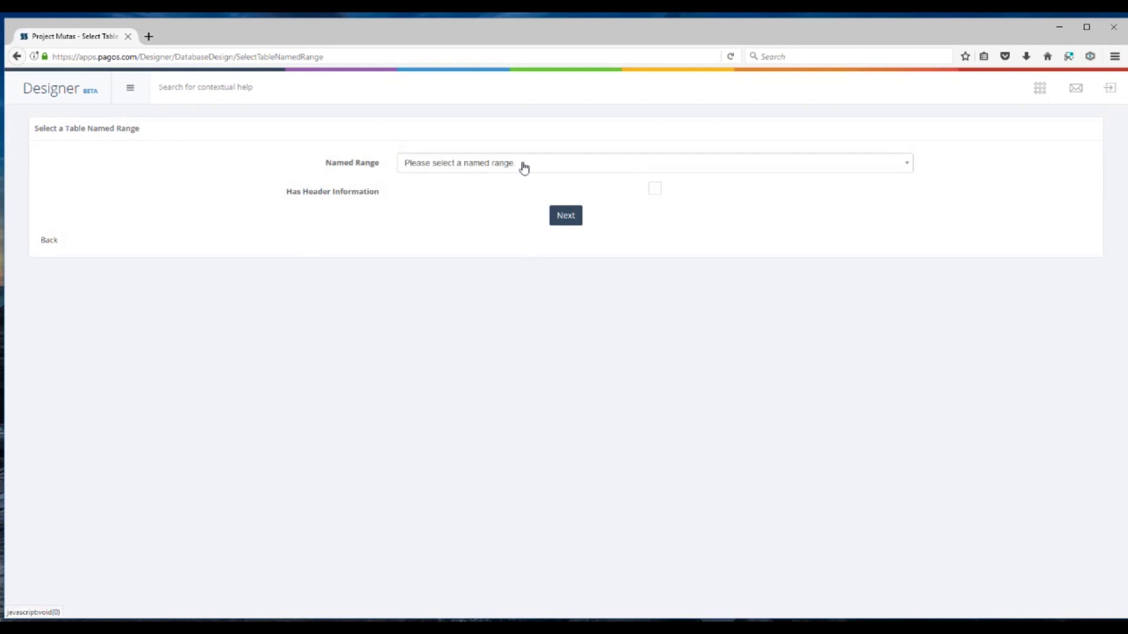
Step: Base the Items table on the named range Grid (Invoice!$C$18:$F$28) and mark it as having header information
click(524, 167)
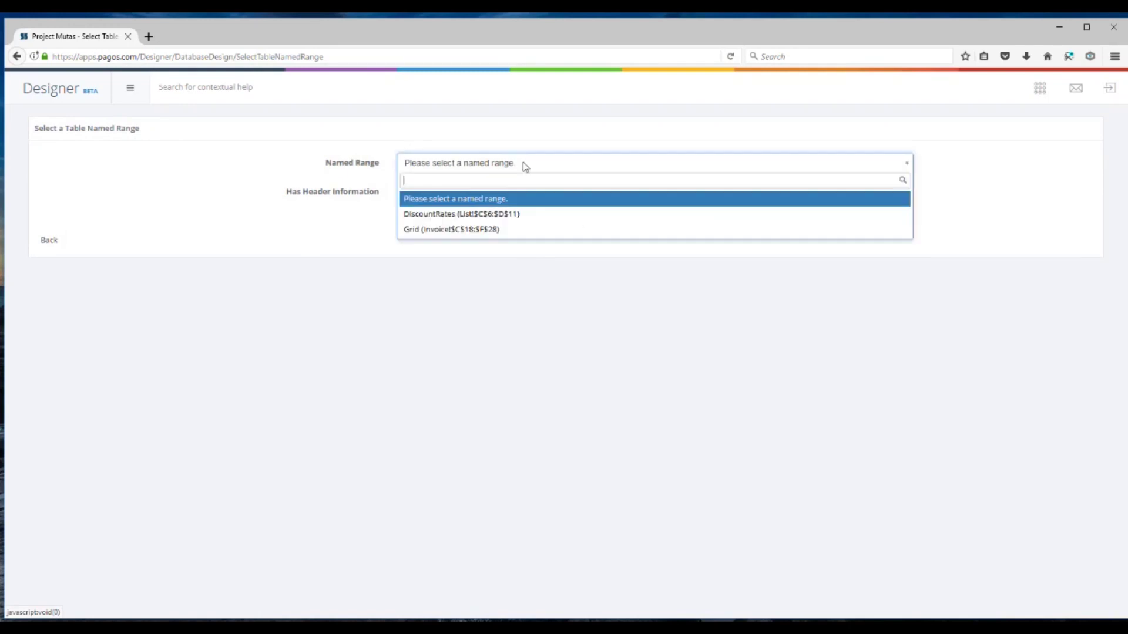
click(505, 230)
click(655, 189)
click(575, 217)
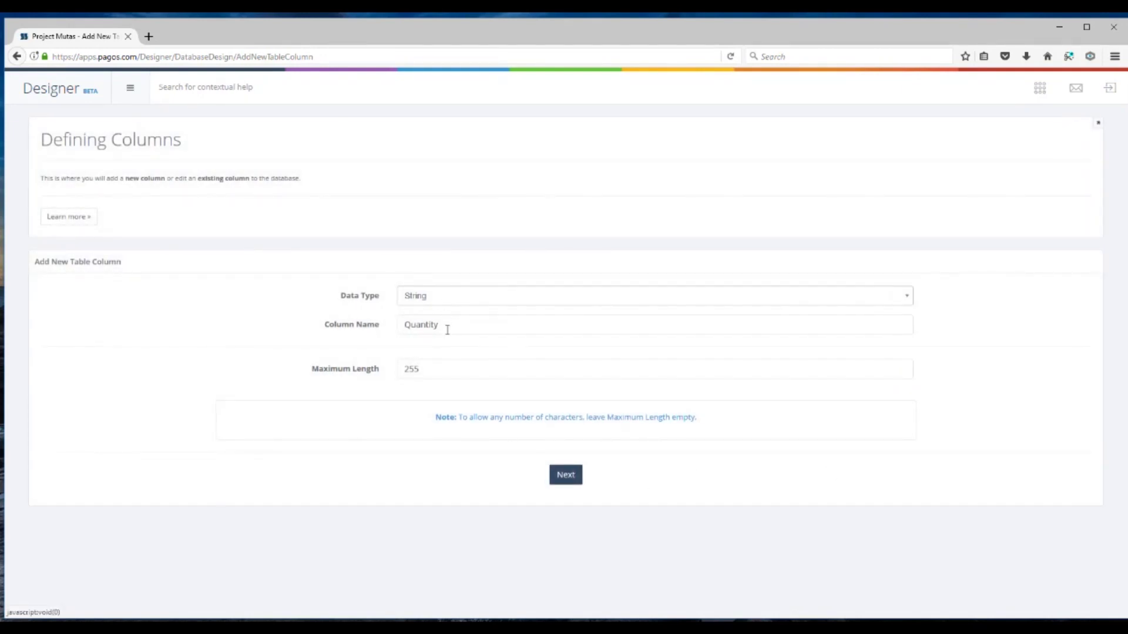
Step: Define the Quantity column as Integer and accept the Description column as String with maximum length 255
click(492, 300)
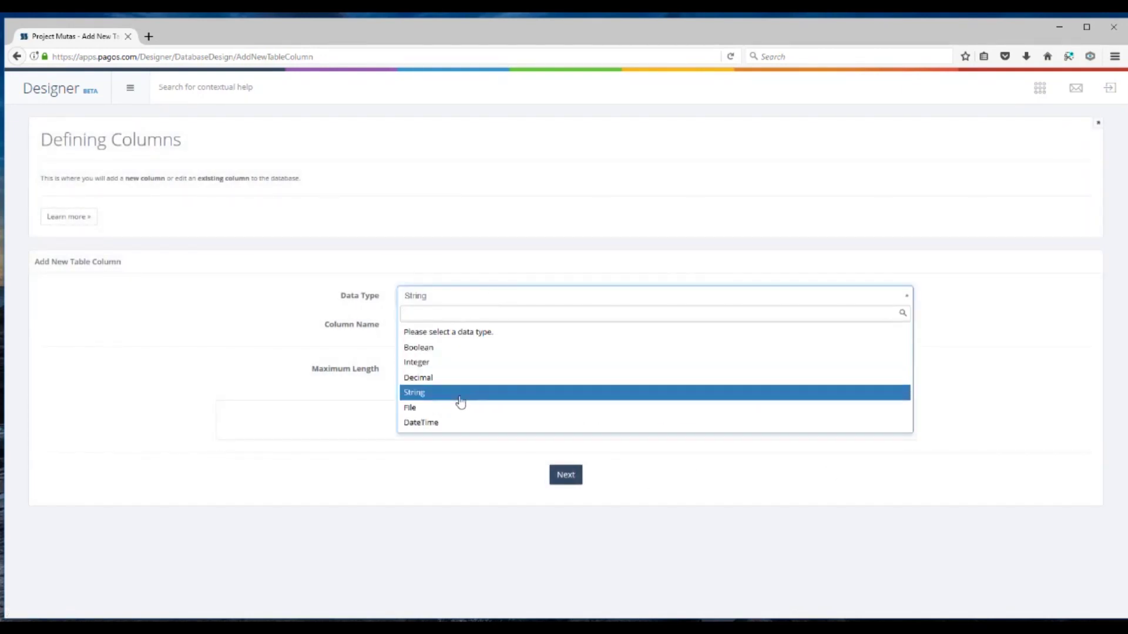
click(454, 363)
click(562, 519)
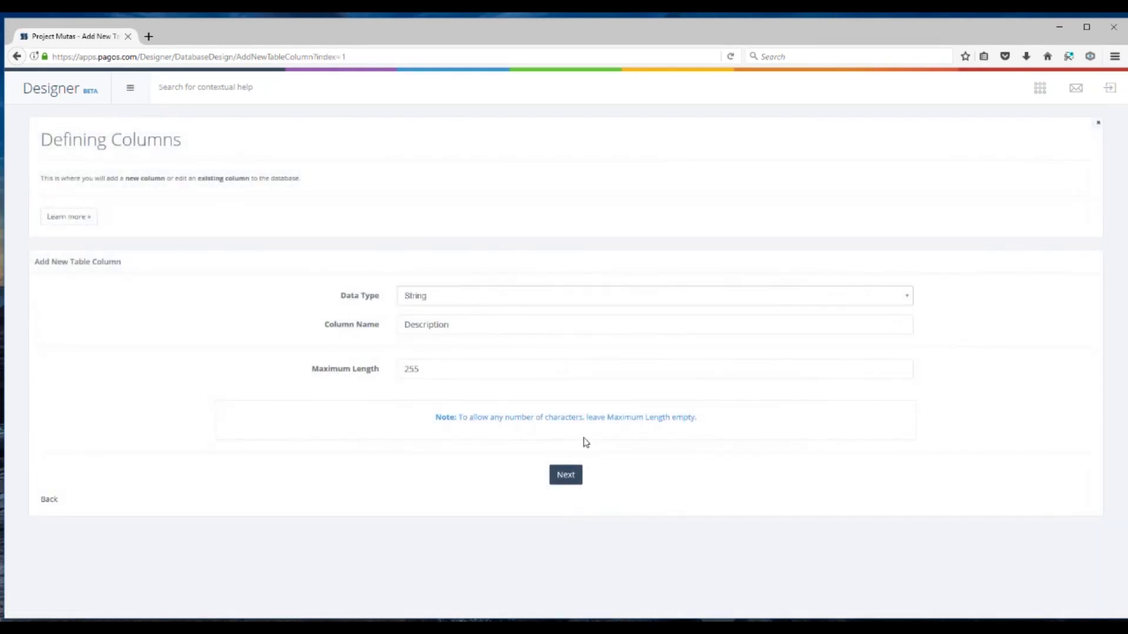
click(571, 478)
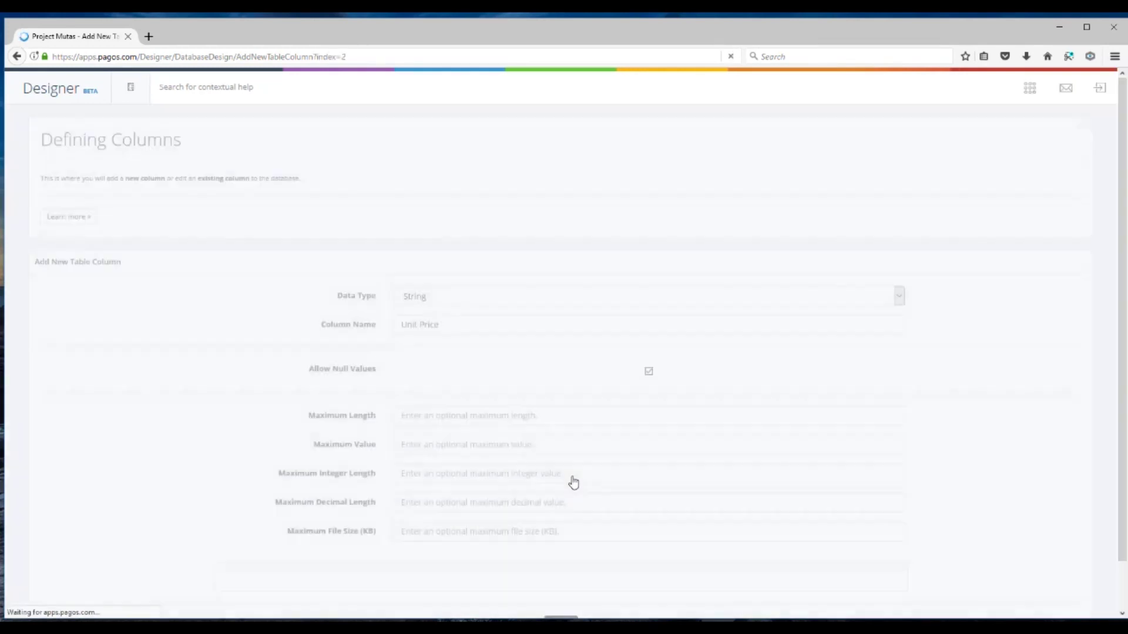
Step: Define the Unit Price column and the last remaining column of the Items table as Decimal
click(456, 298)
click(457, 362)
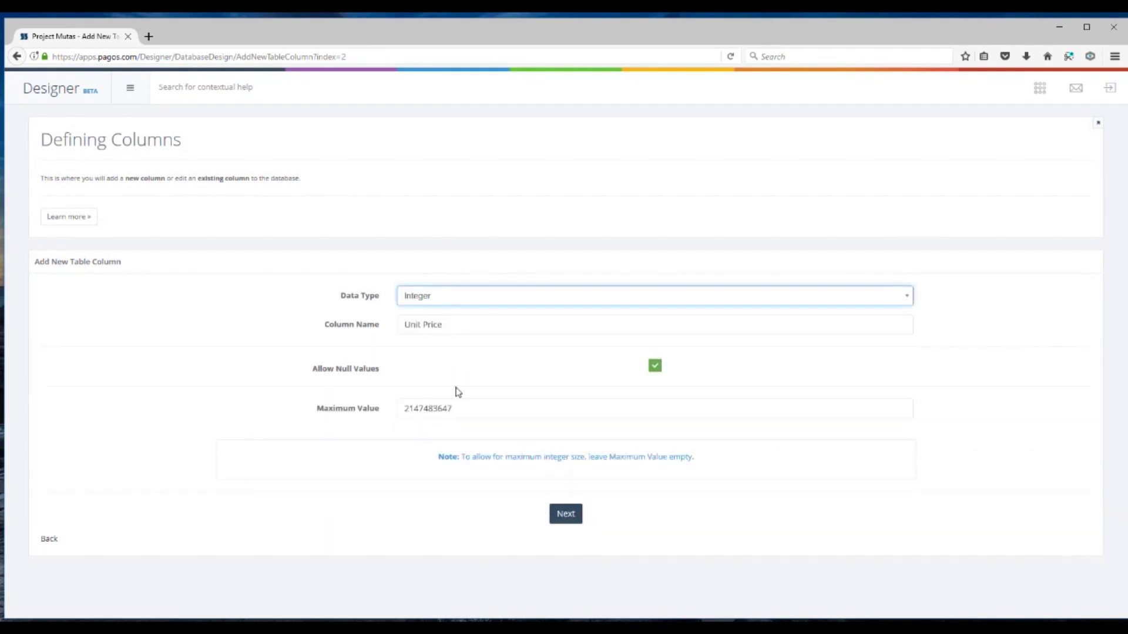
click(470, 299)
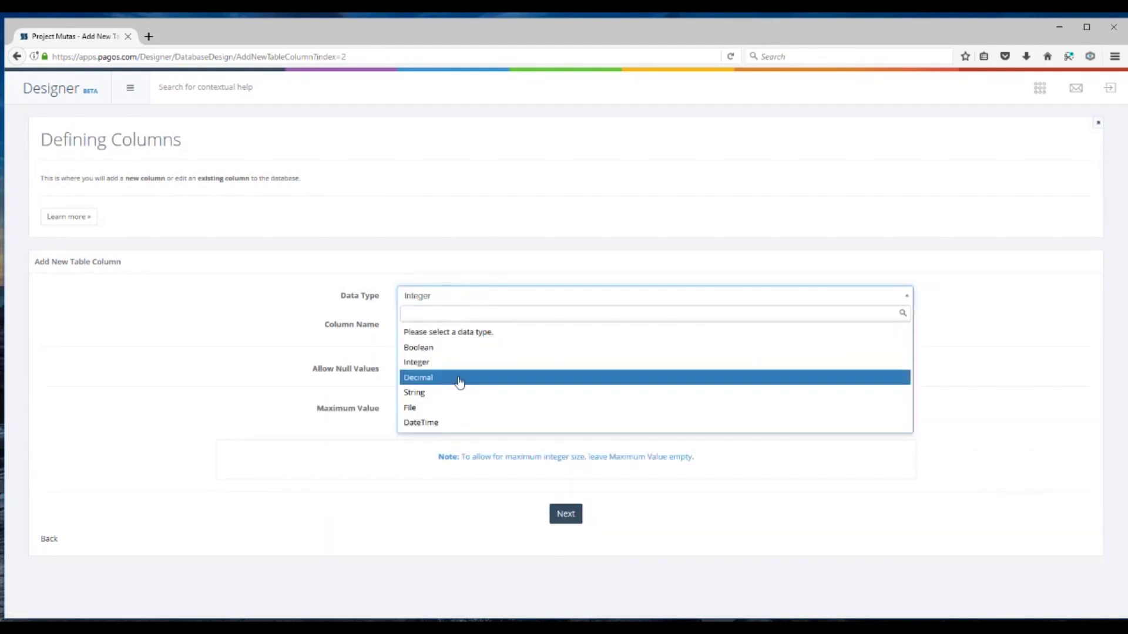
click(457, 378)
click(573, 543)
click(453, 303)
click(448, 378)
click(566, 543)
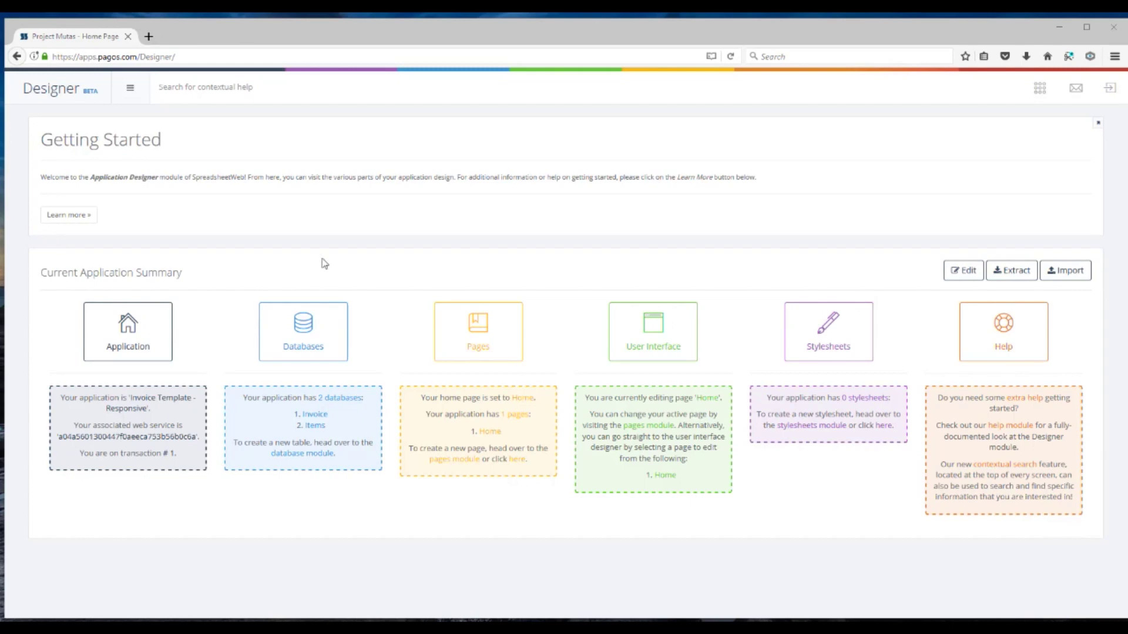
Step: Add a stylesheet named style based on the lumen.bootstrap.css template
click(828, 349)
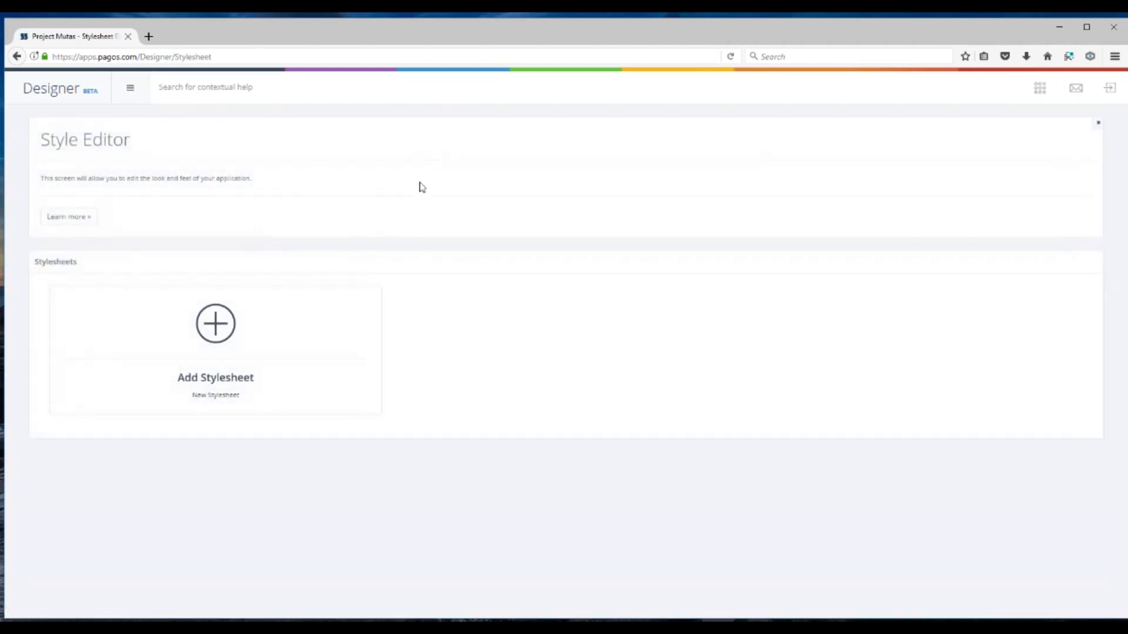
click(214, 332)
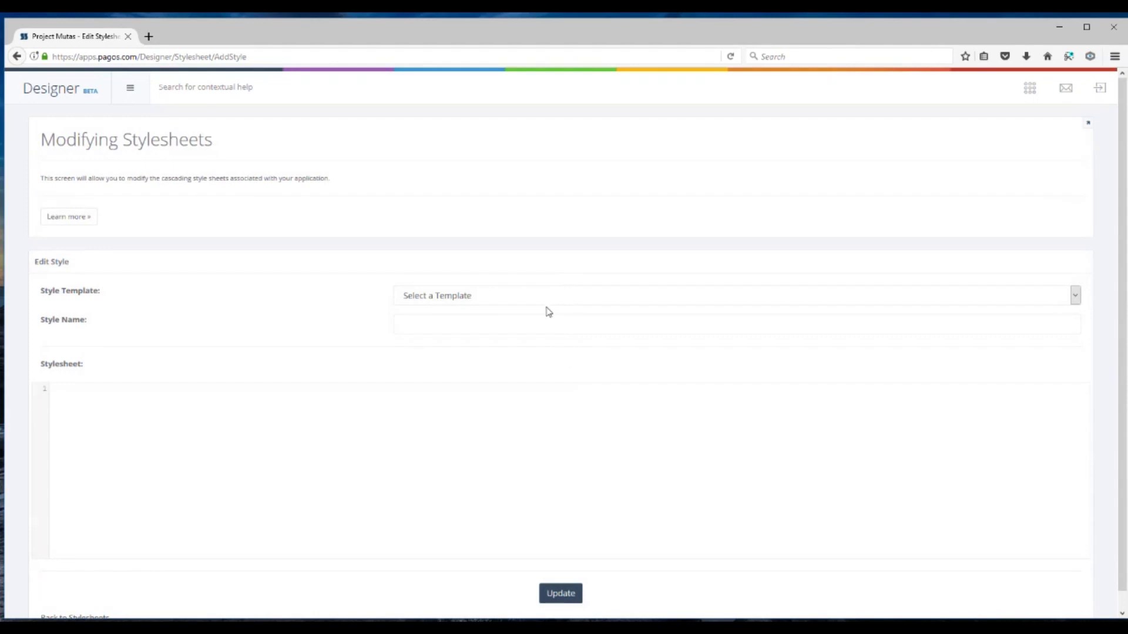
click(567, 299)
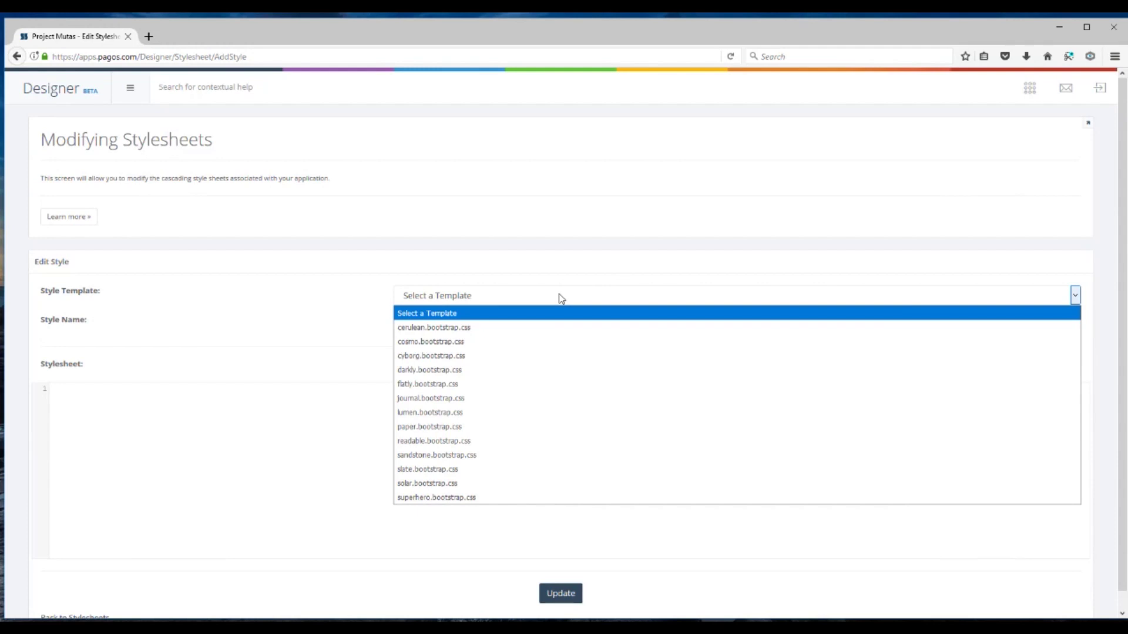
click(470, 411)
click(670, 325)
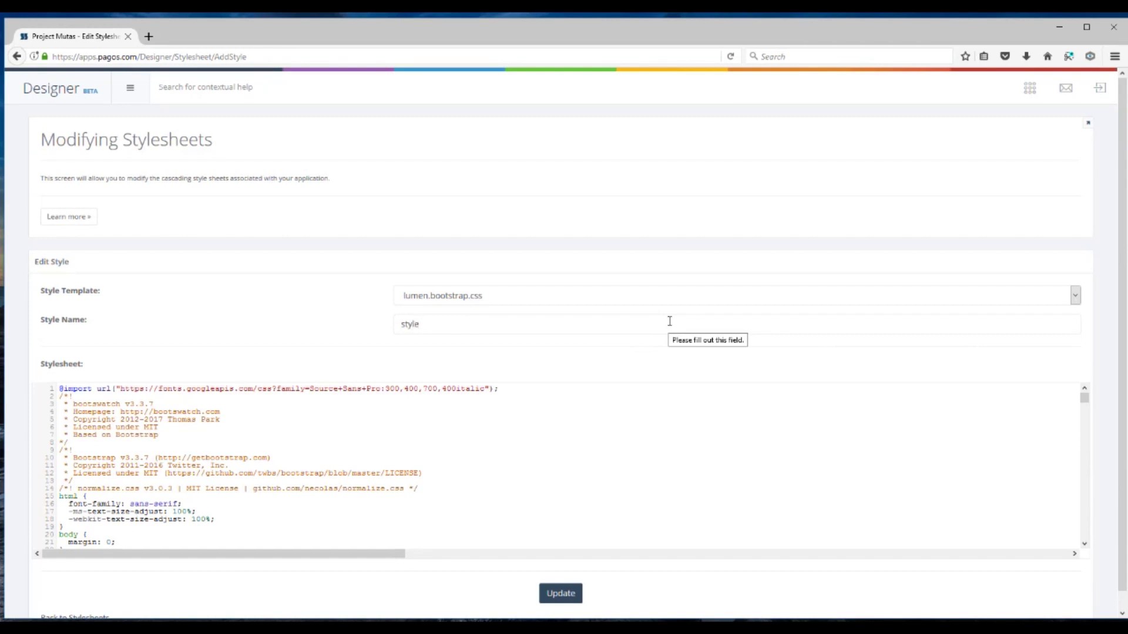
click(561, 596)
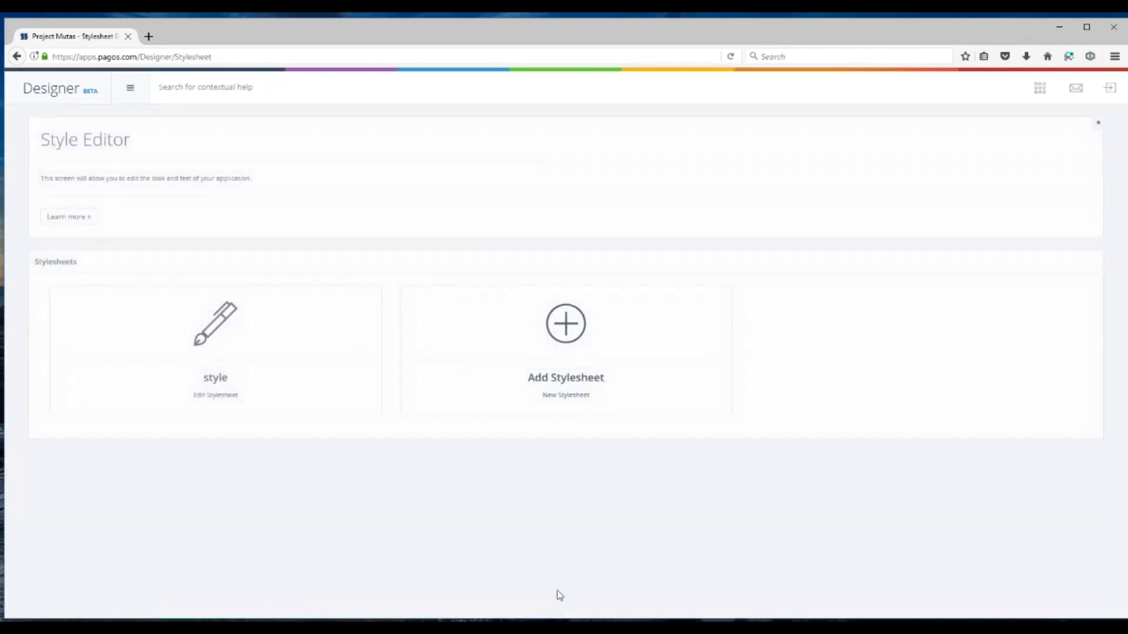
Step: Preview the application with the new stylesheet, look over the whole invoice page and close the preview
click(1039, 89)
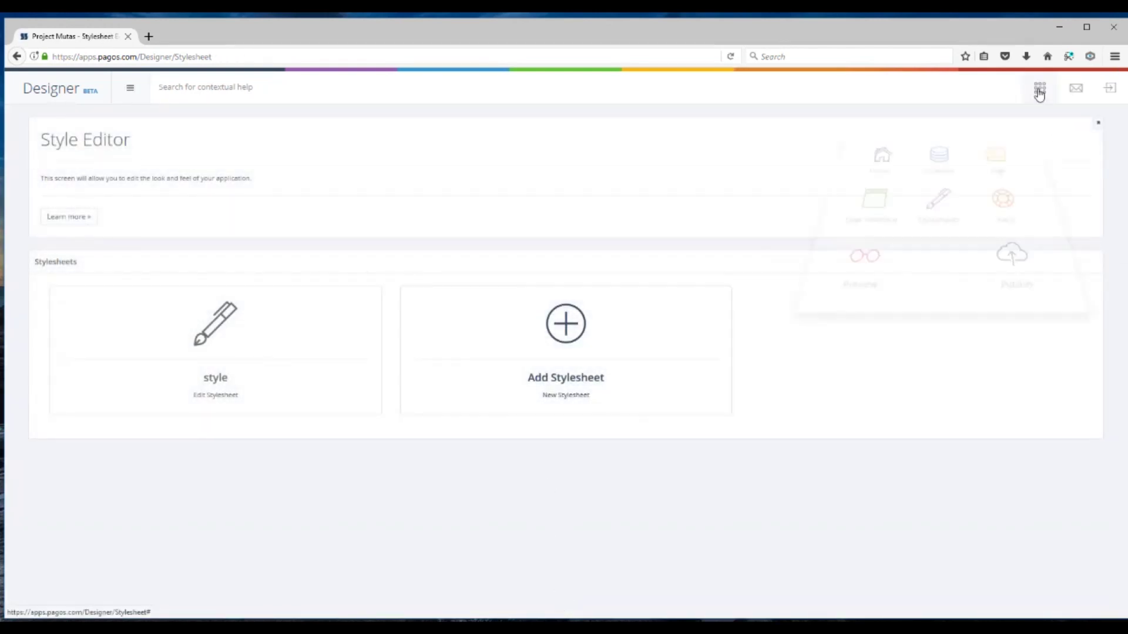
click(881, 271)
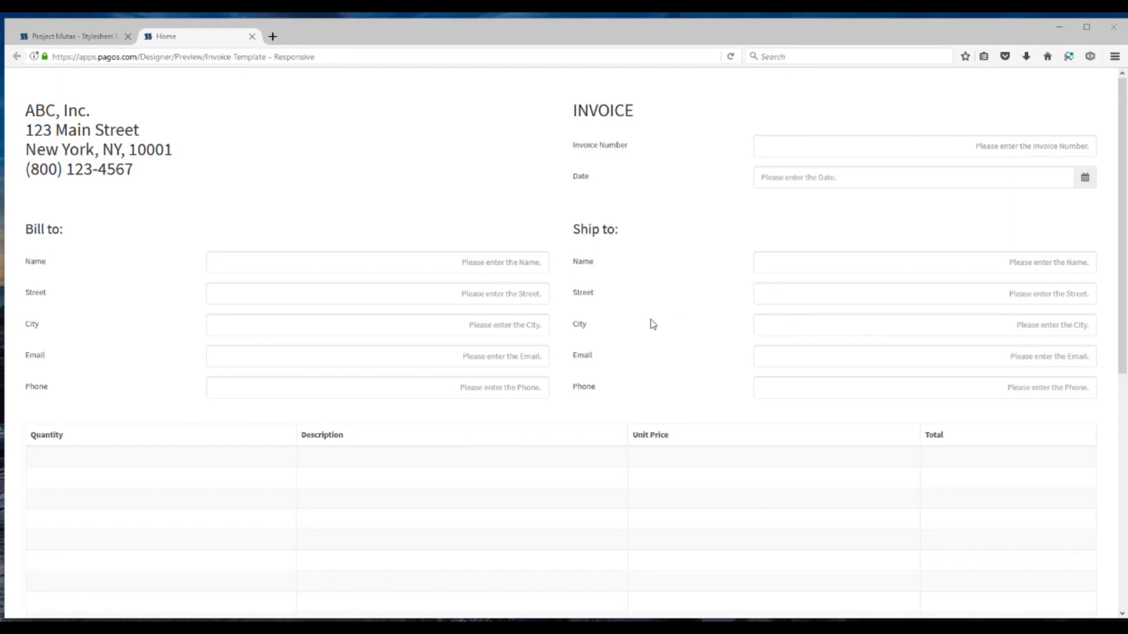
scroll(649, 322, down, 5)
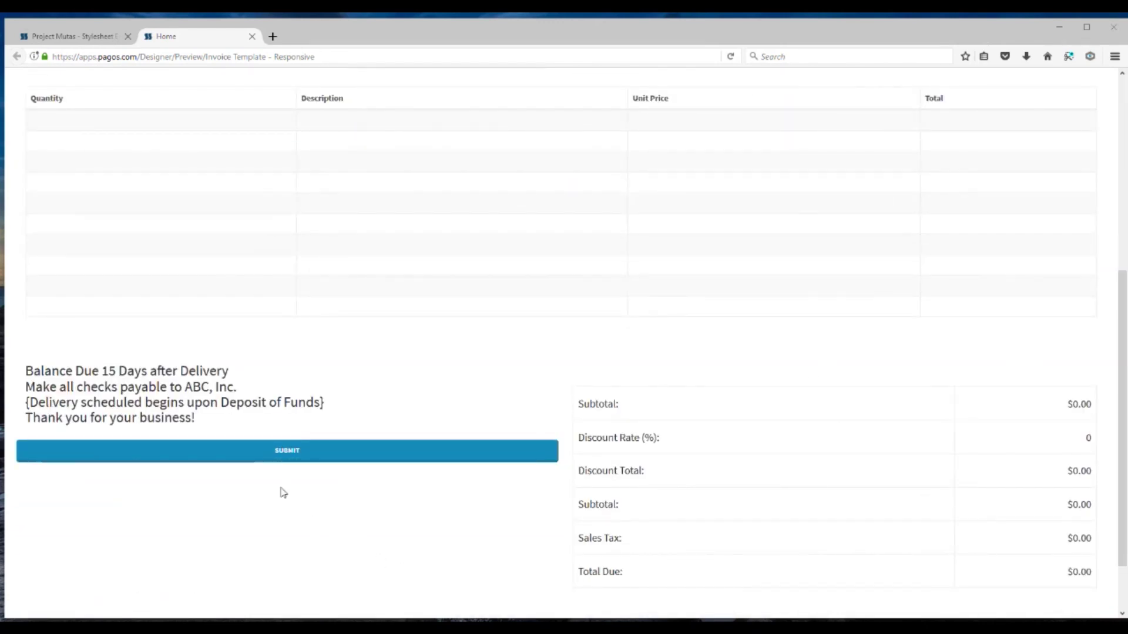
scroll(379, 414, up, 5)
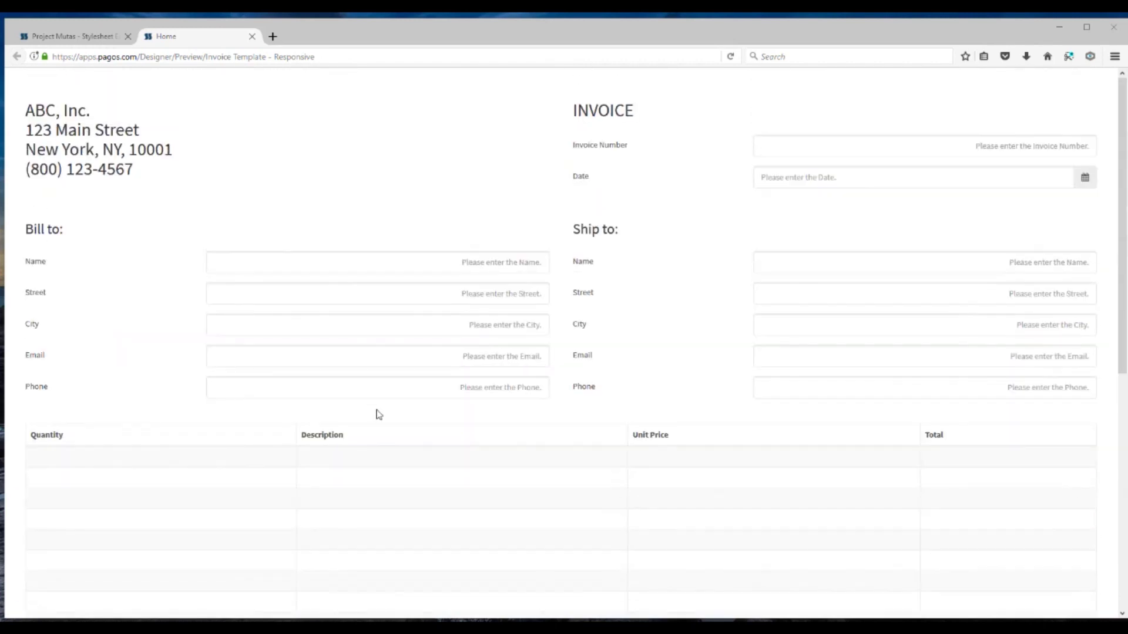
drag(1123, 336, 1120, 368)
key(ctrl+w)
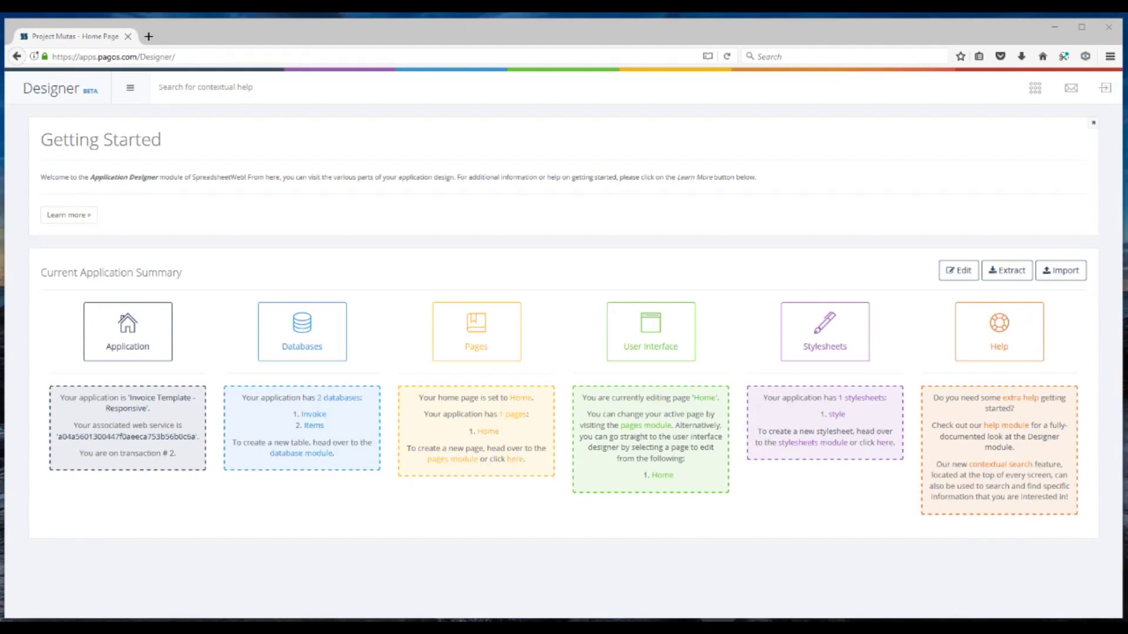
Step: Publish the invoice application and confirm that the changes take effect immediately
click(1035, 89)
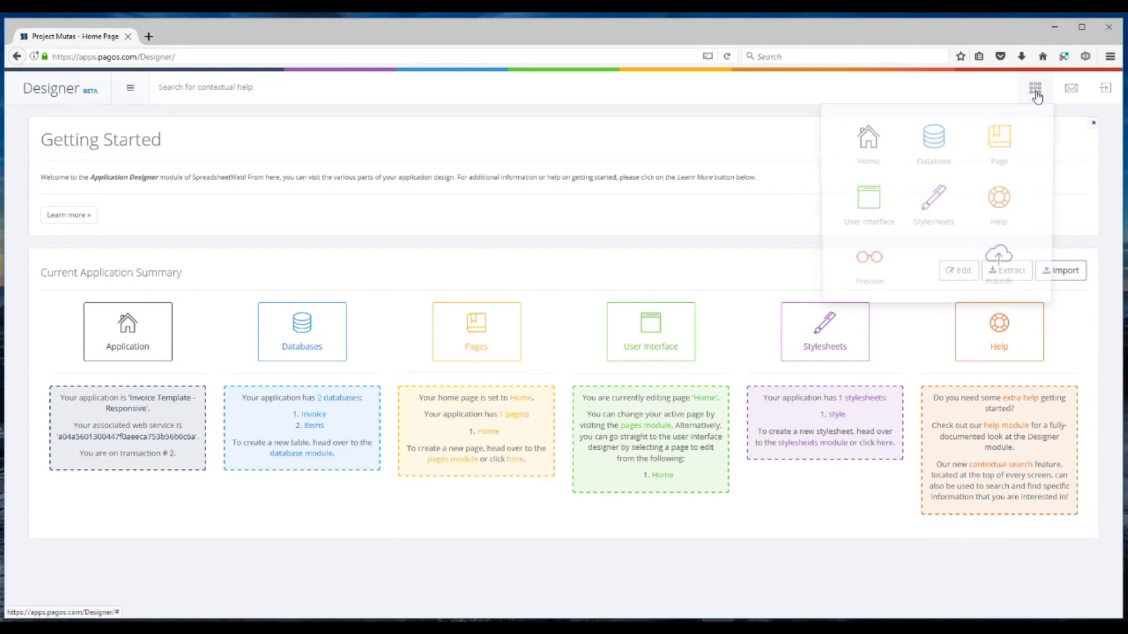
click(999, 265)
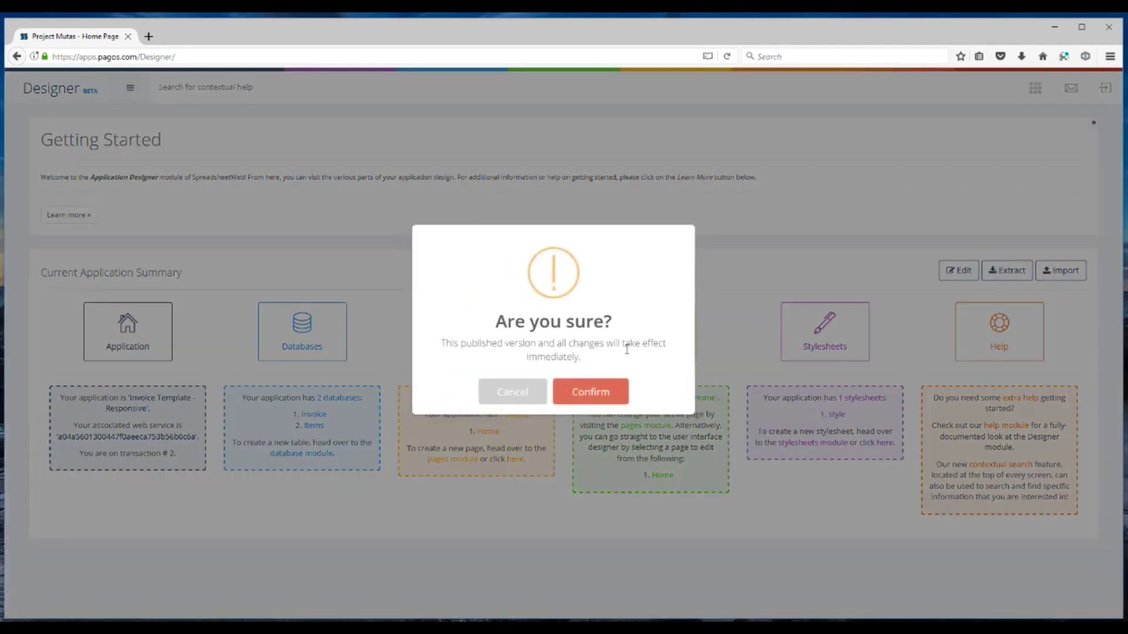
click(591, 391)
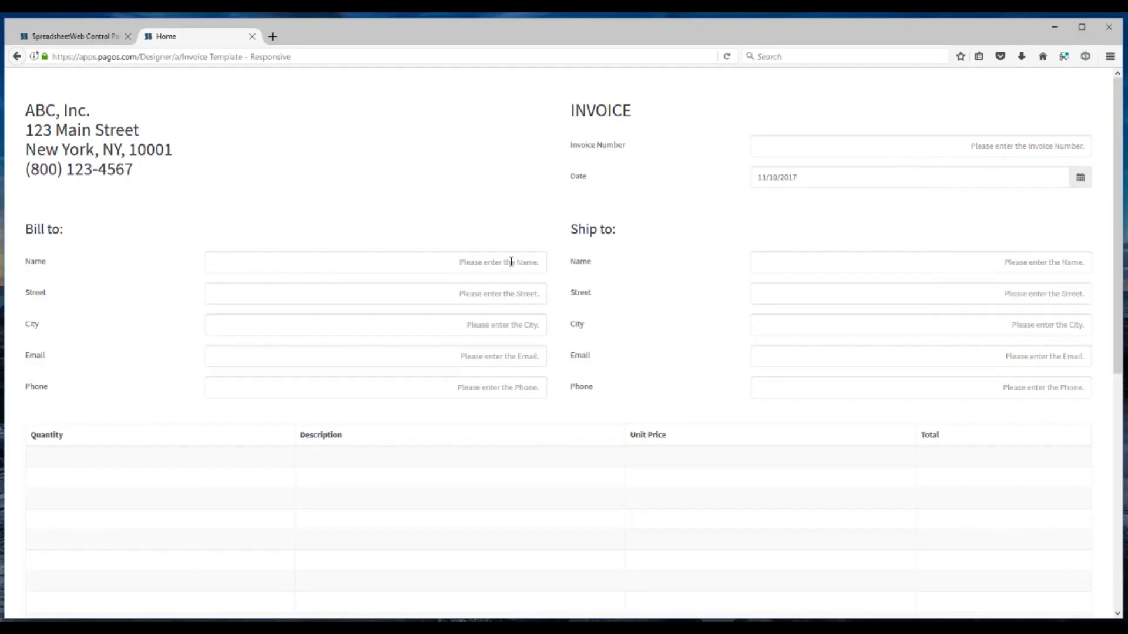
Step: In the published invoice, enter Client 1 as the Bill to name and fill in the Bill to street address
click(505, 262)
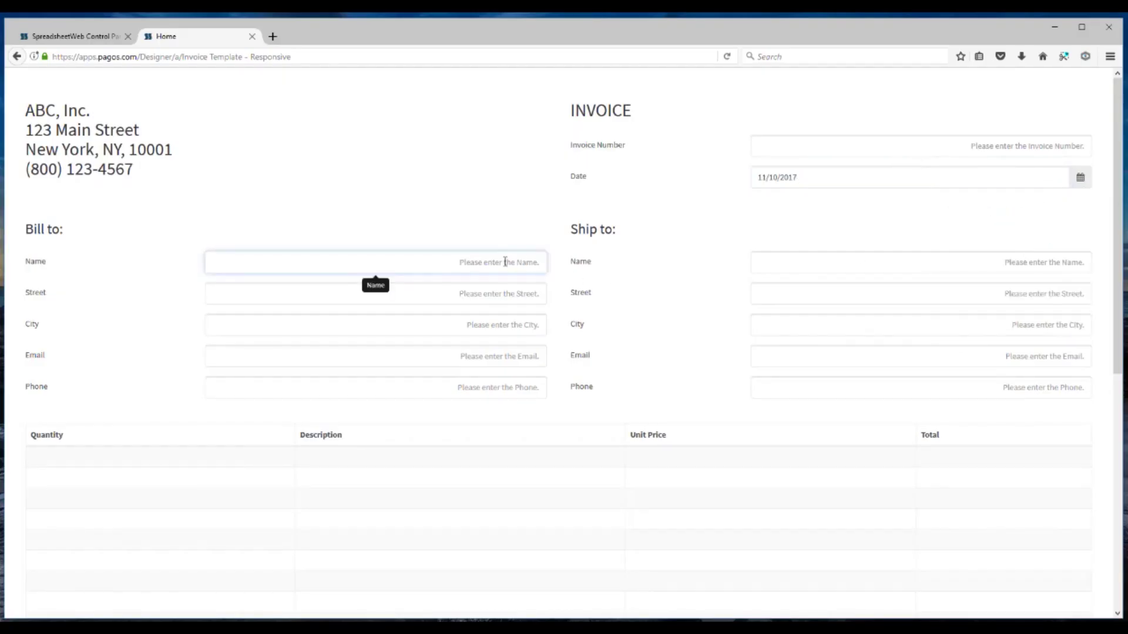
text(Client 1)
click(521, 290)
text(123 main St)
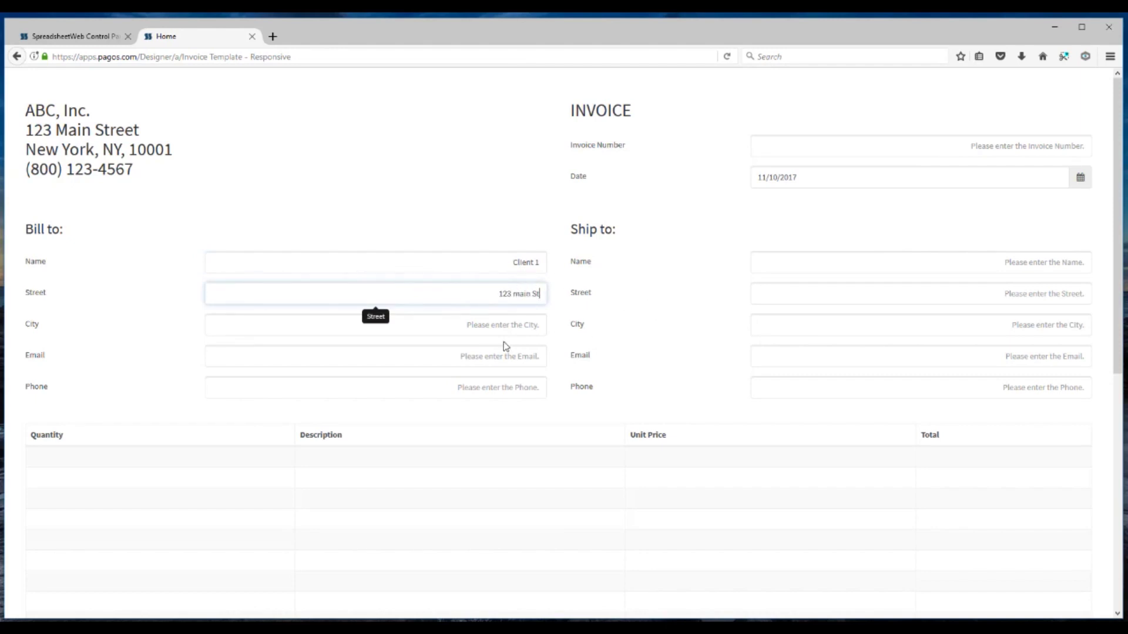
Step: Fill in the first invoice line with quantity 3 and the description Item 3
scroll(473, 407, down, 2)
click(217, 324)
text(3)
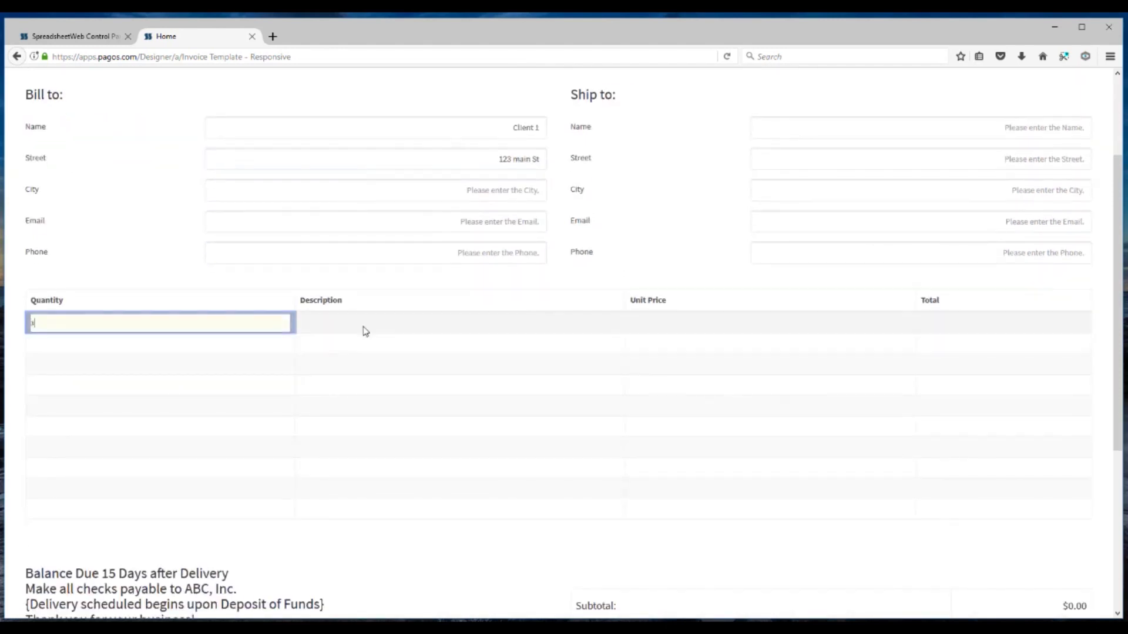
click(363, 327)
click(431, 330)
click(429, 329)
click(354, 399)
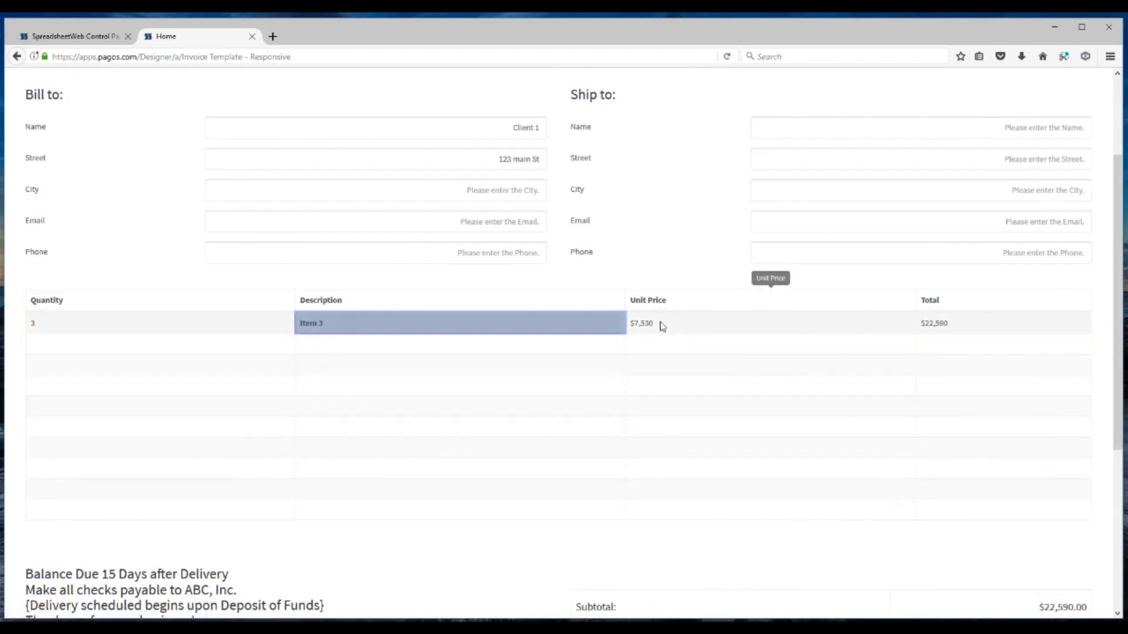
Step: Fill in the second invoice line with quantity 5 and Item 7, and check the calculated invoice totals
click(167, 350)
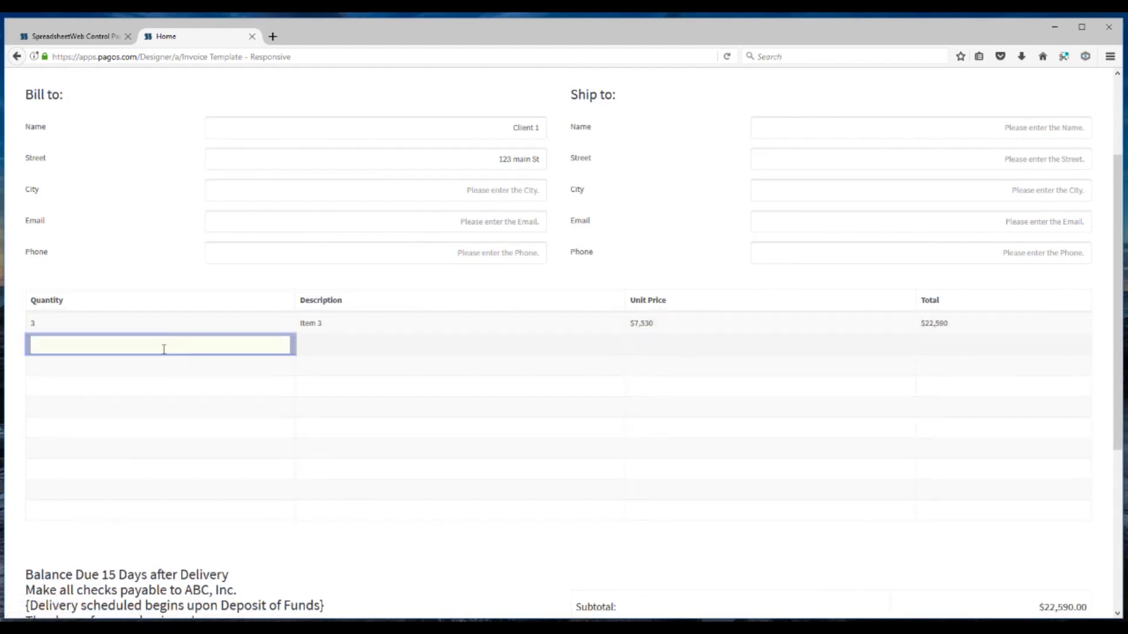
text(5)
click(365, 348)
click(352, 352)
click(352, 351)
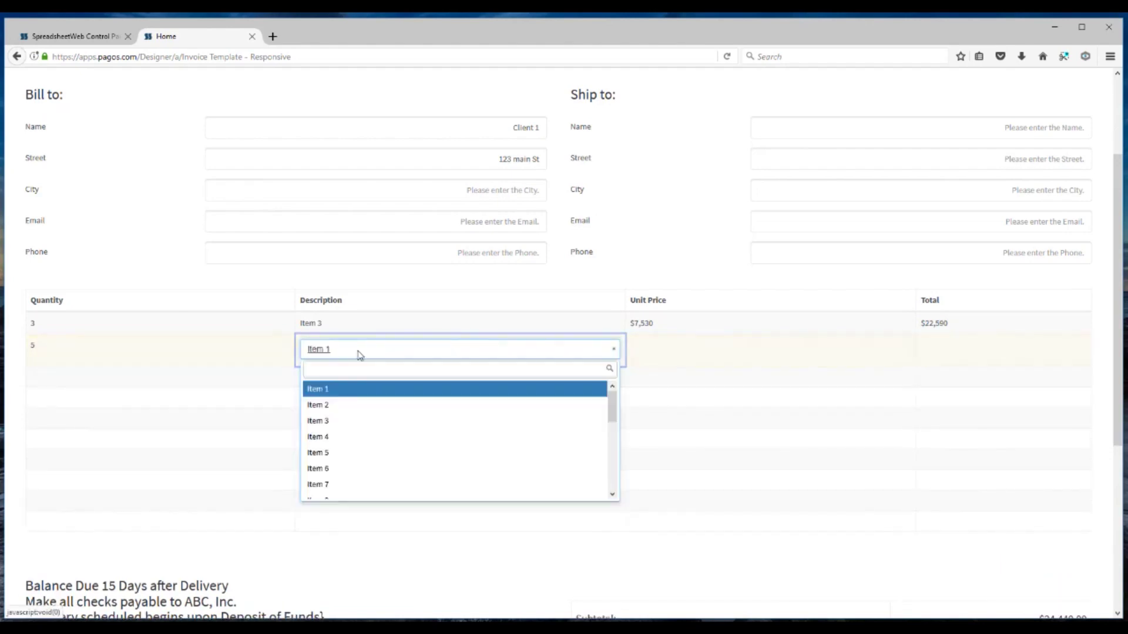
click(333, 485)
scroll(898, 381, down, 3)
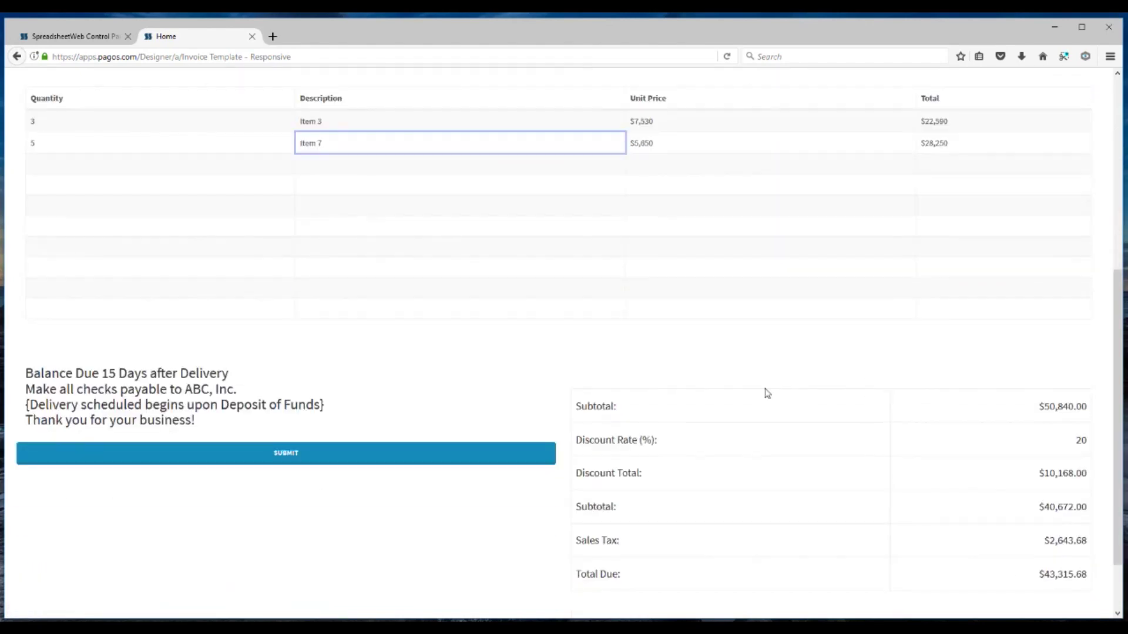
scroll(717, 360, up, 5)
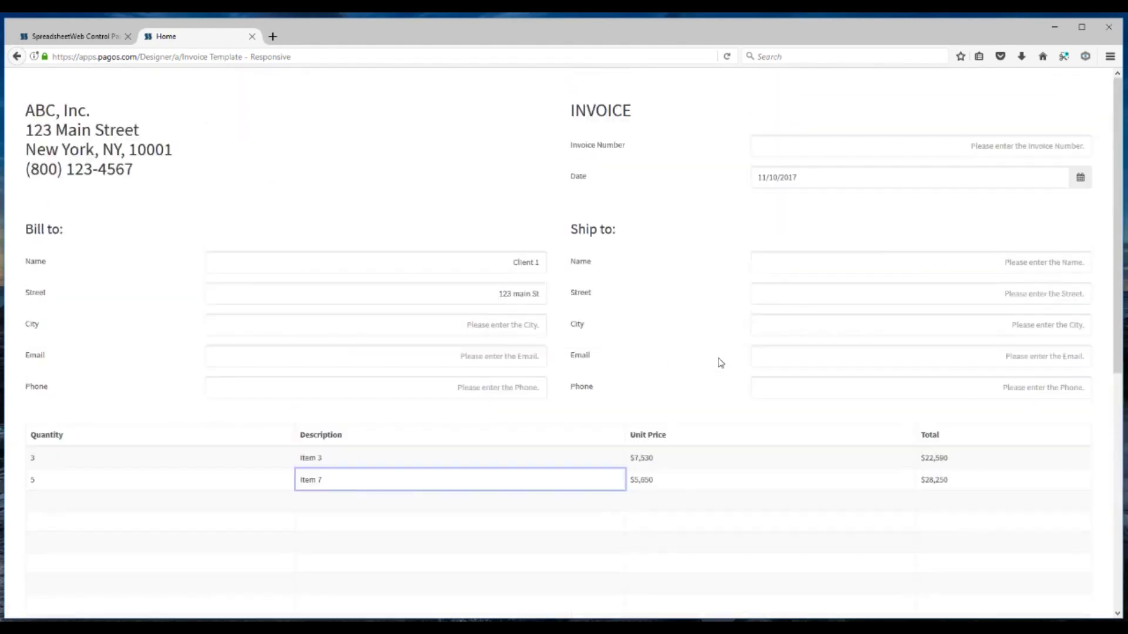
Step: Set the invoice number to 20171110, submit the invoice, and dismiss the save confirmation
scroll(290, 394, down, 6)
click(431, 393)
click(1063, 148)
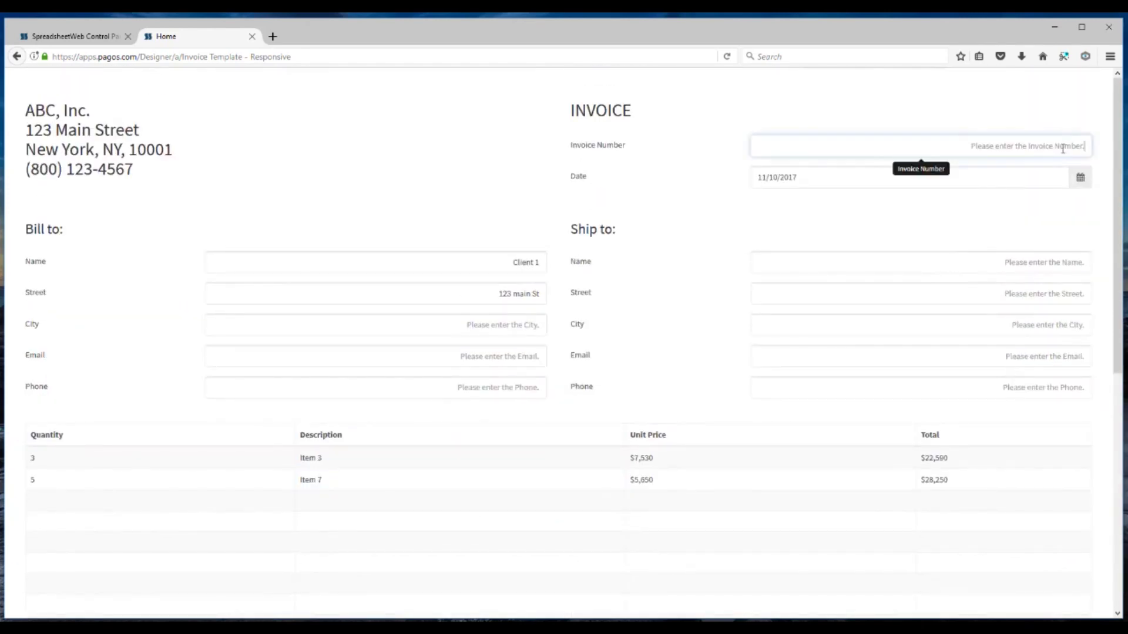
text(20171110)
scroll(727, 332, down, 10)
click(290, 387)
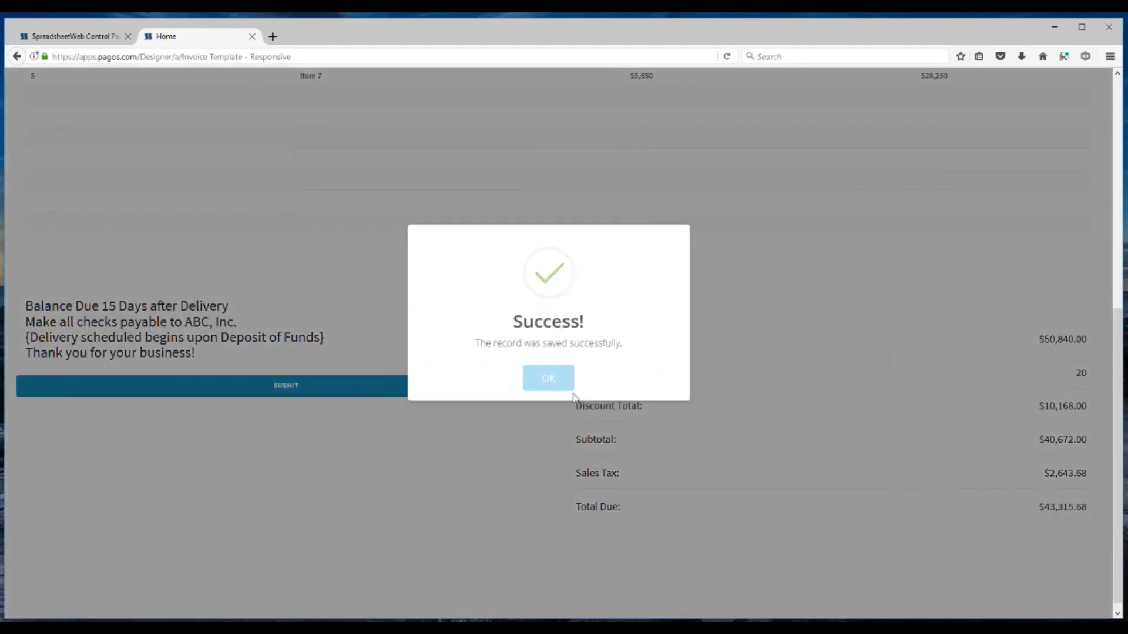
click(561, 386)
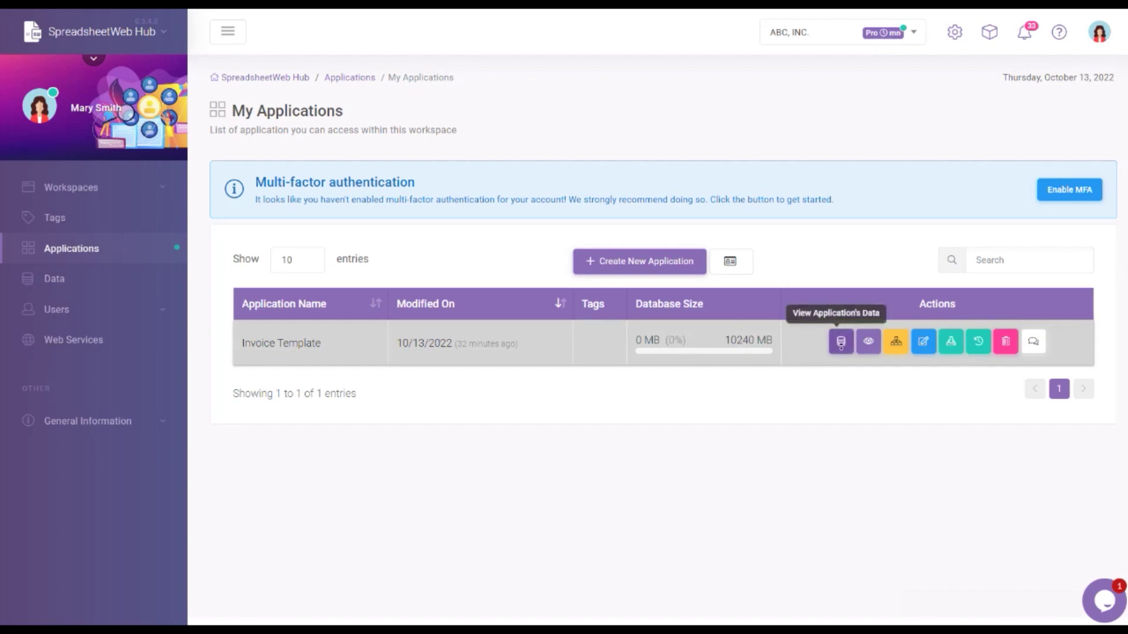
Step: In SpreadsheetWeb Hub, view the Invoice Template application's data, open the saved invoice record for editing, and review its line items and totals
click(841, 343)
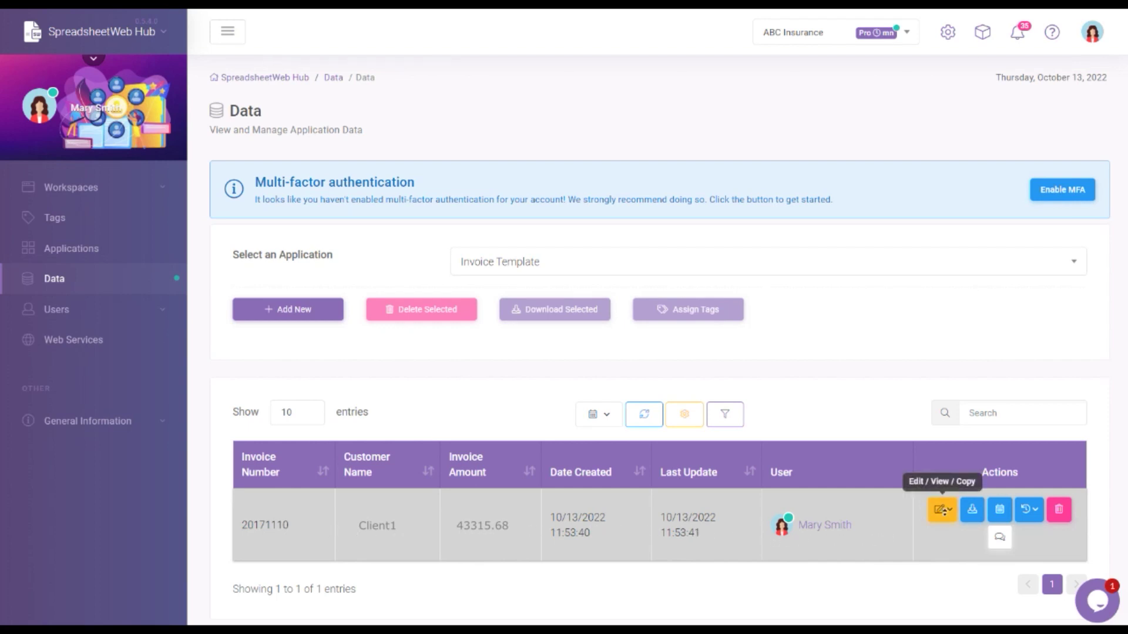
click(944, 510)
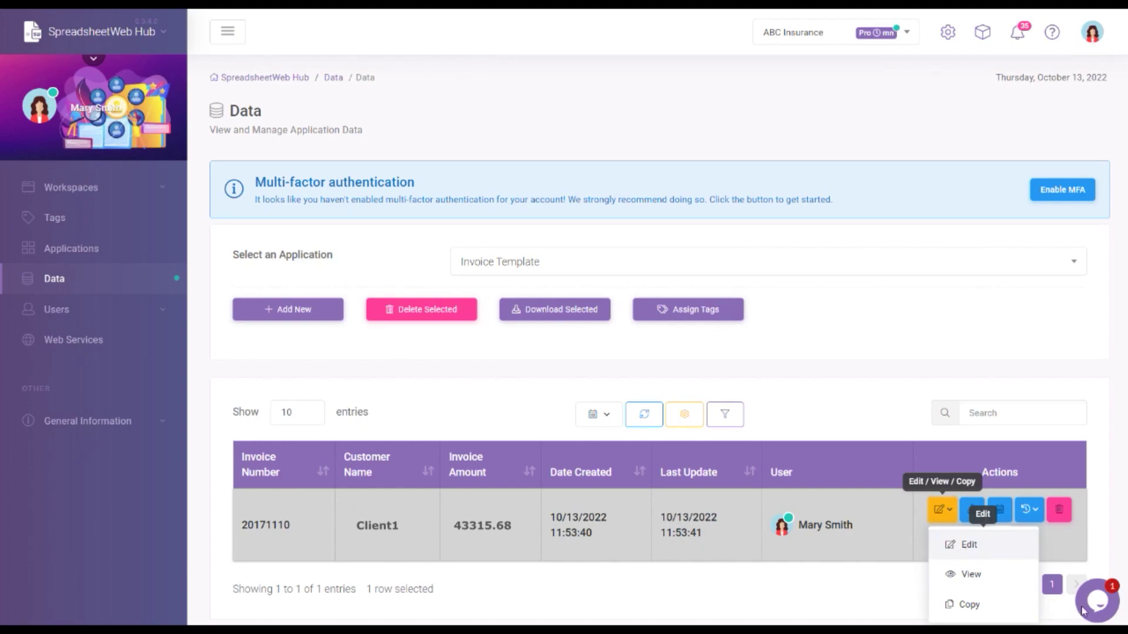
click(969, 545)
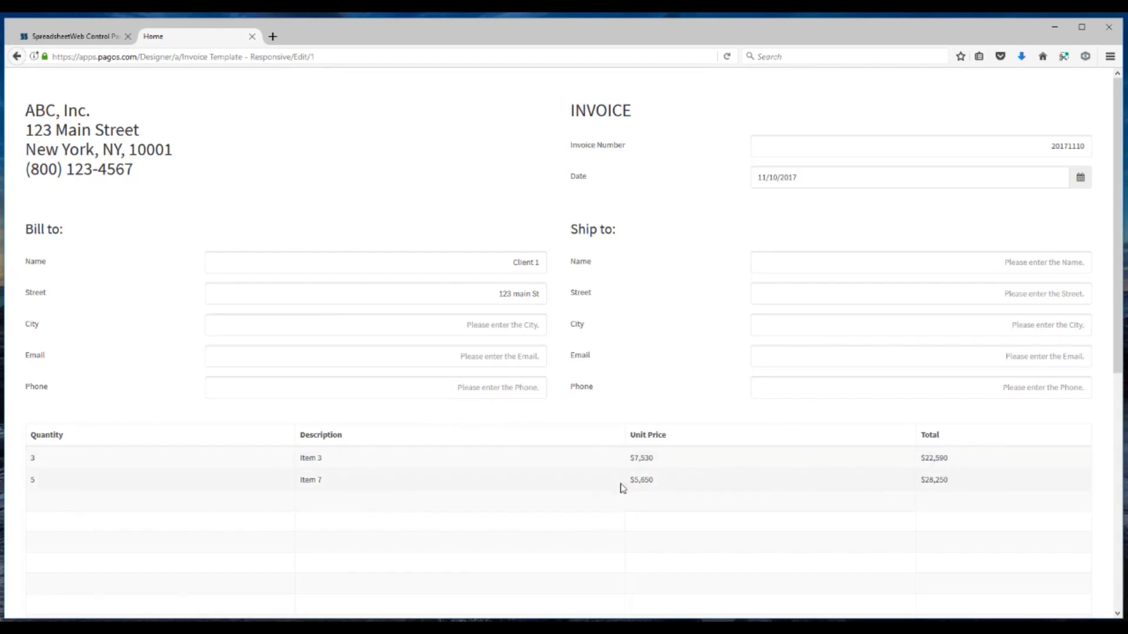
scroll(567, 491, down, 1)
scroll(566, 491, down, 5)
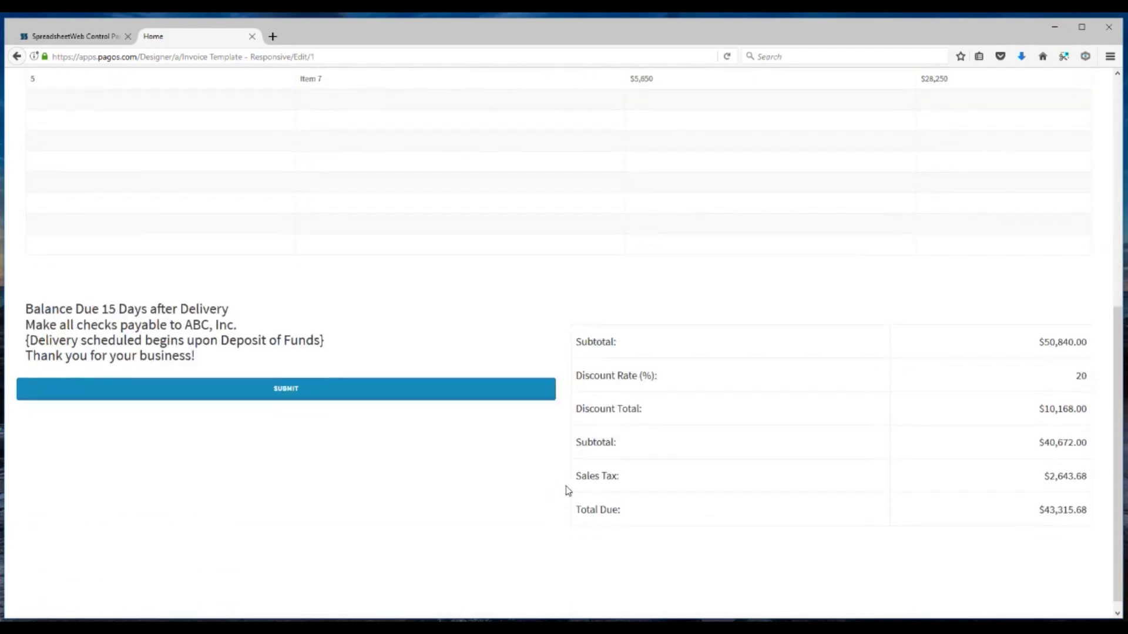